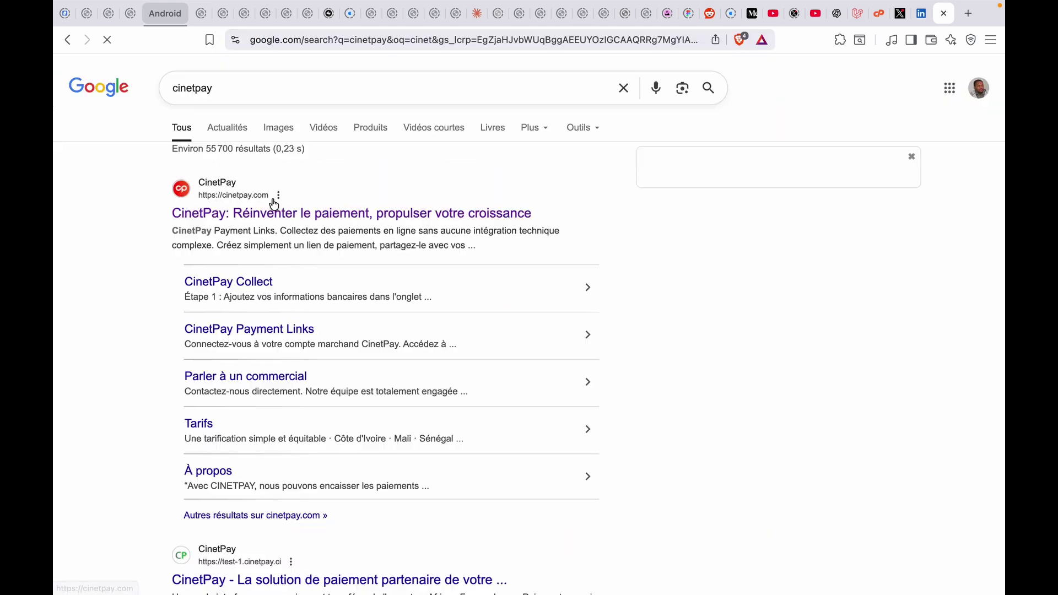
# Open CinetPay's contact form and enter company Tasksflow and the saved email address
pyautogui.click(273, 200)
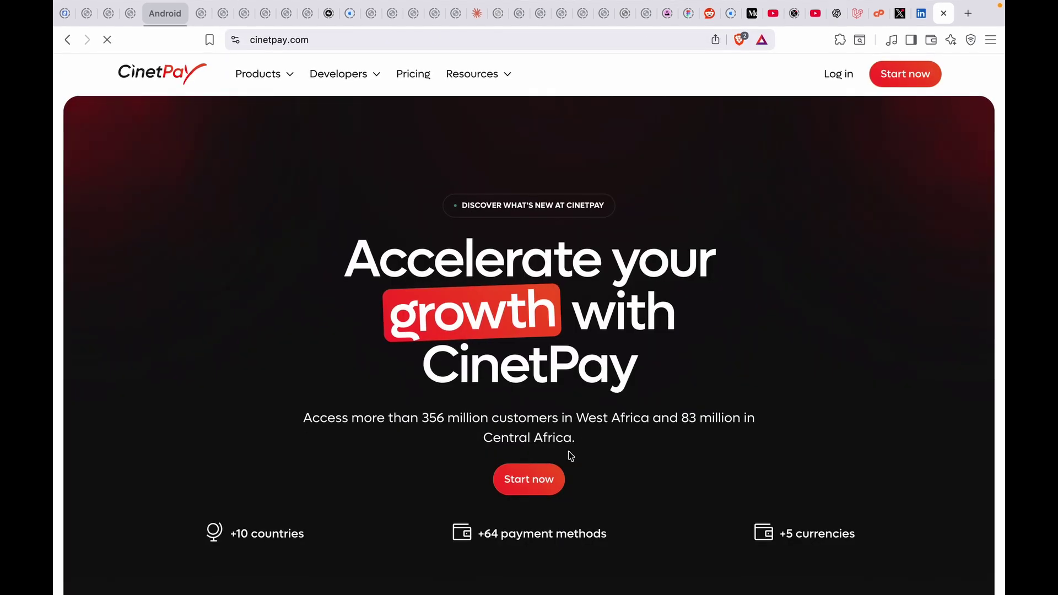
pyautogui.click(530, 480)
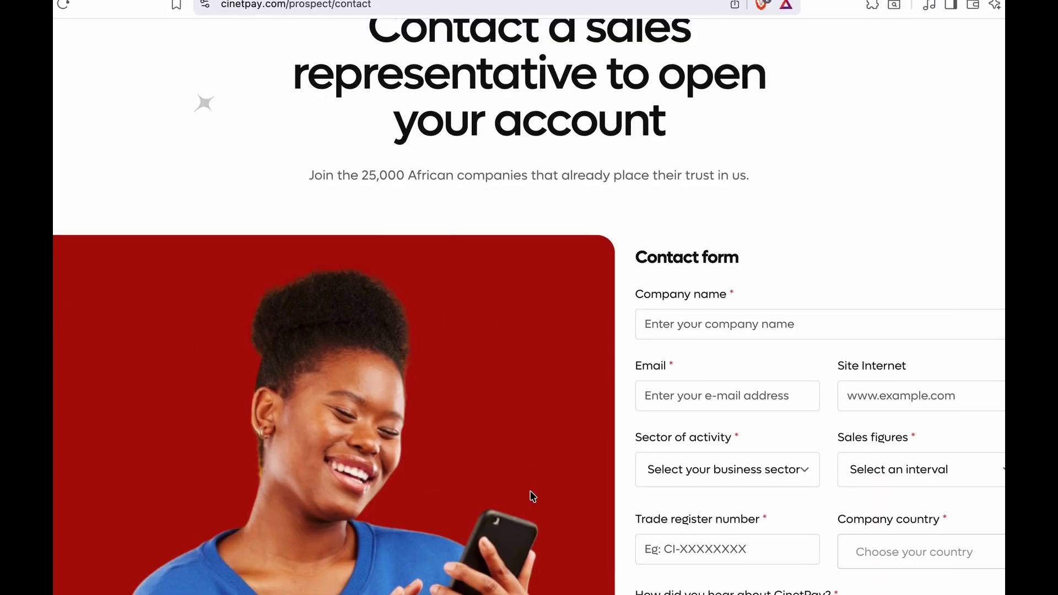
pyautogui.scroll(-3, 533, 496)
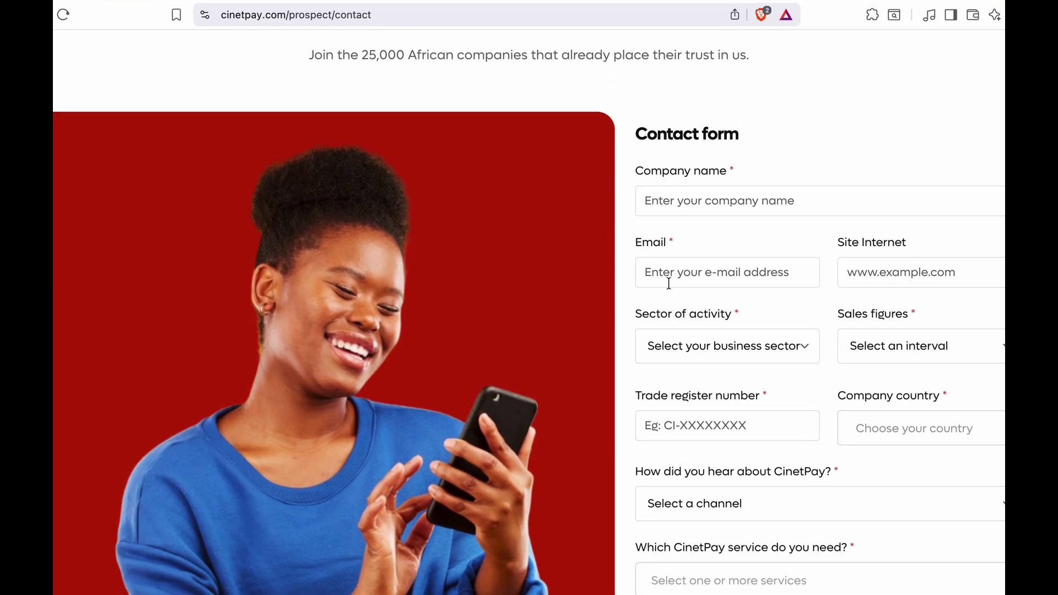
pyautogui.click(681, 180)
pyautogui.write('Task')
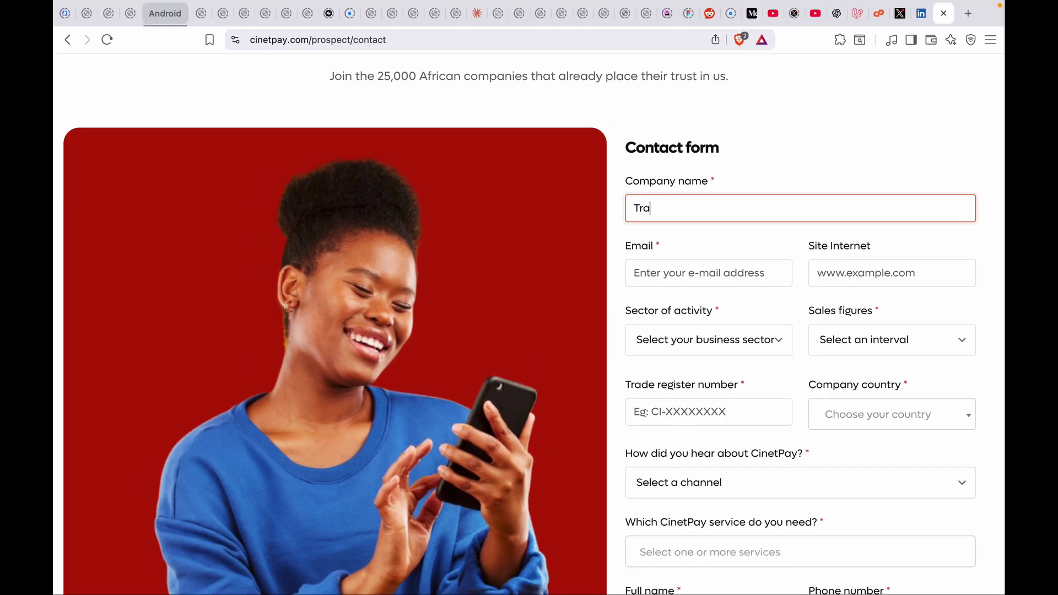
pyautogui.write('sflow')
pyautogui.click(681, 274)
pyautogui.click(732, 306)
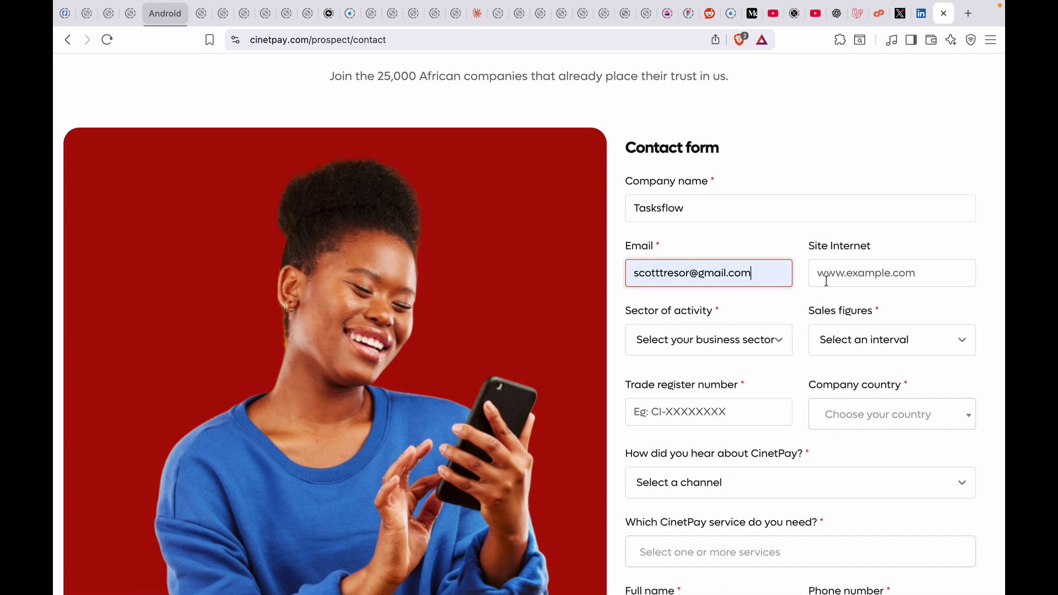
# Set sector to Education, sales band 0 - 50 000 000, country Congo, and source LinkedIn
pyautogui.click(699, 346)
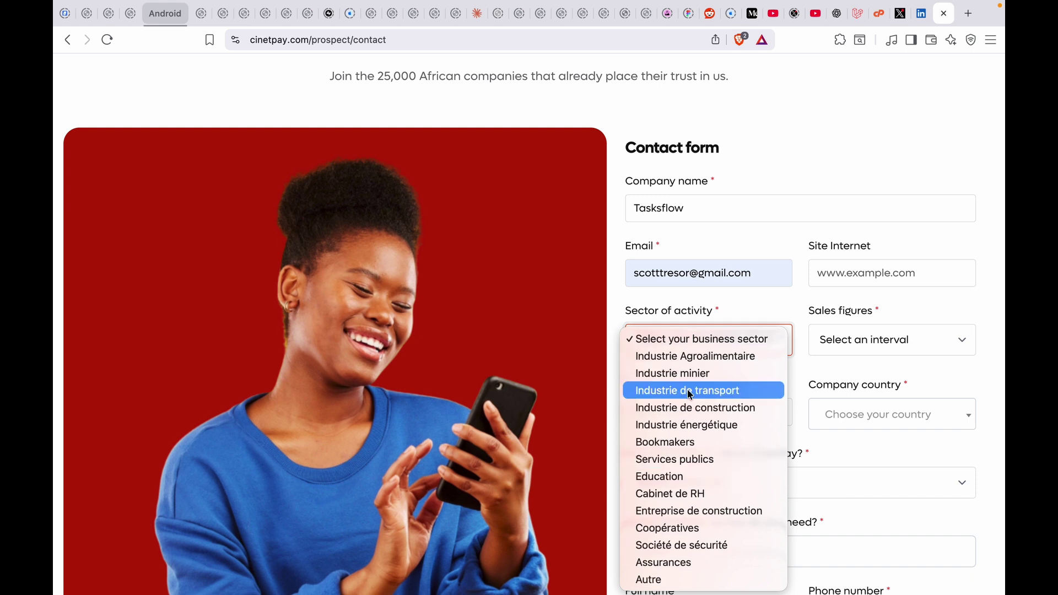
pyautogui.click(665, 477)
pyautogui.click(882, 344)
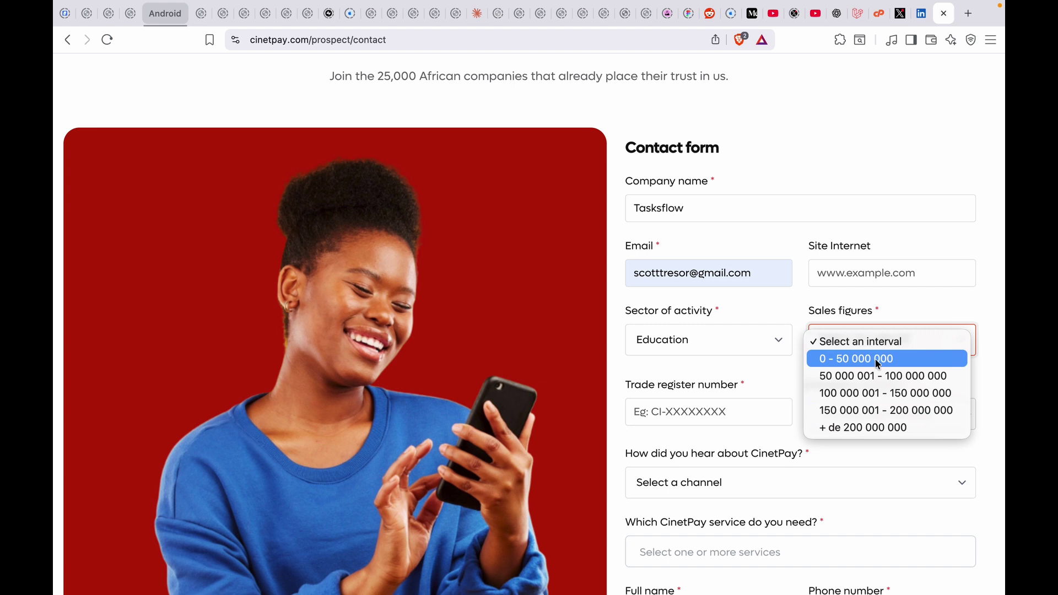
pyautogui.click(878, 360)
pyautogui.click(708, 412)
pyautogui.click(859, 414)
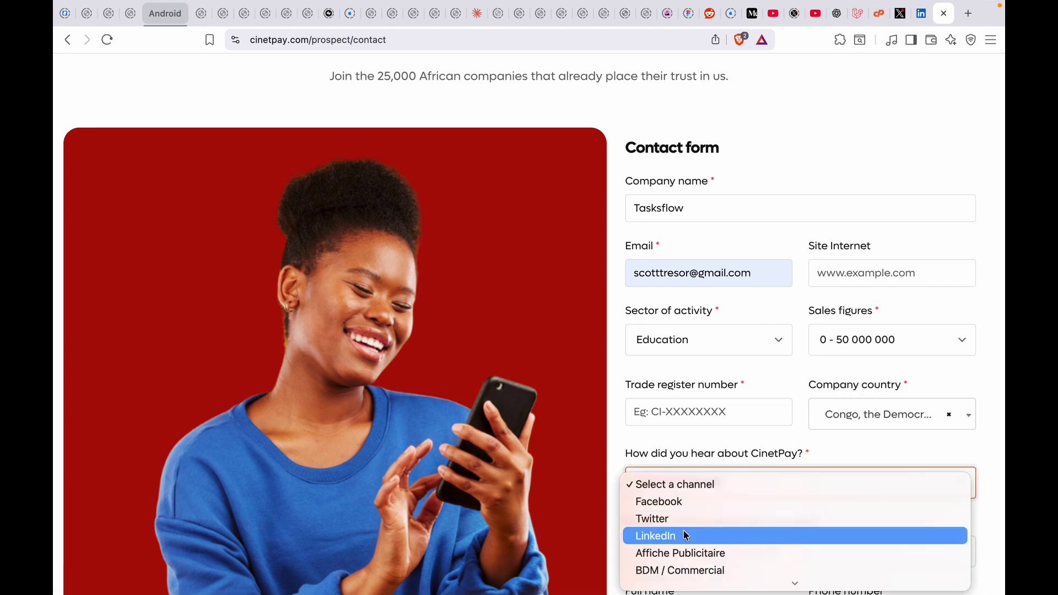
pyautogui.click(688, 536)
# Select the CinetPay Collect and Cinetpay API services
pyautogui.scroll(-2, 689, 536)
pyautogui.click(699, 448)
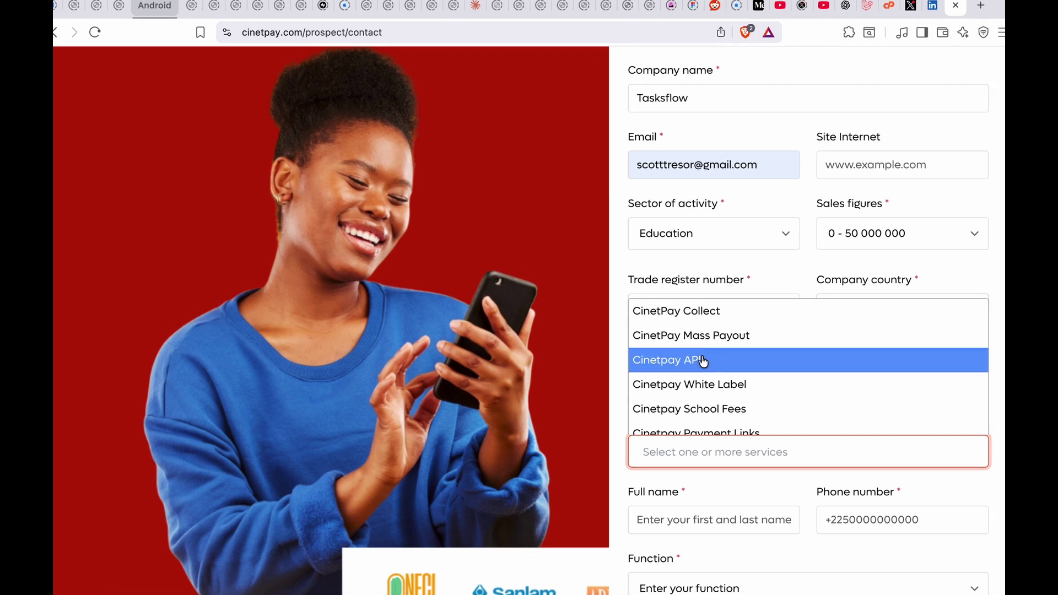
pyautogui.click(703, 361)
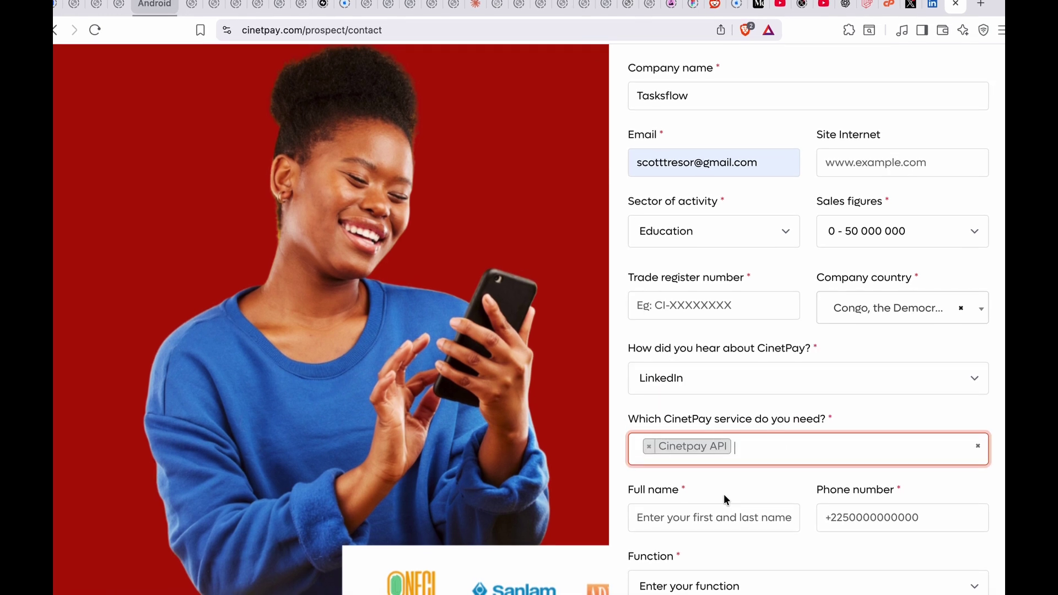
pyautogui.scroll(-1, 722, 496)
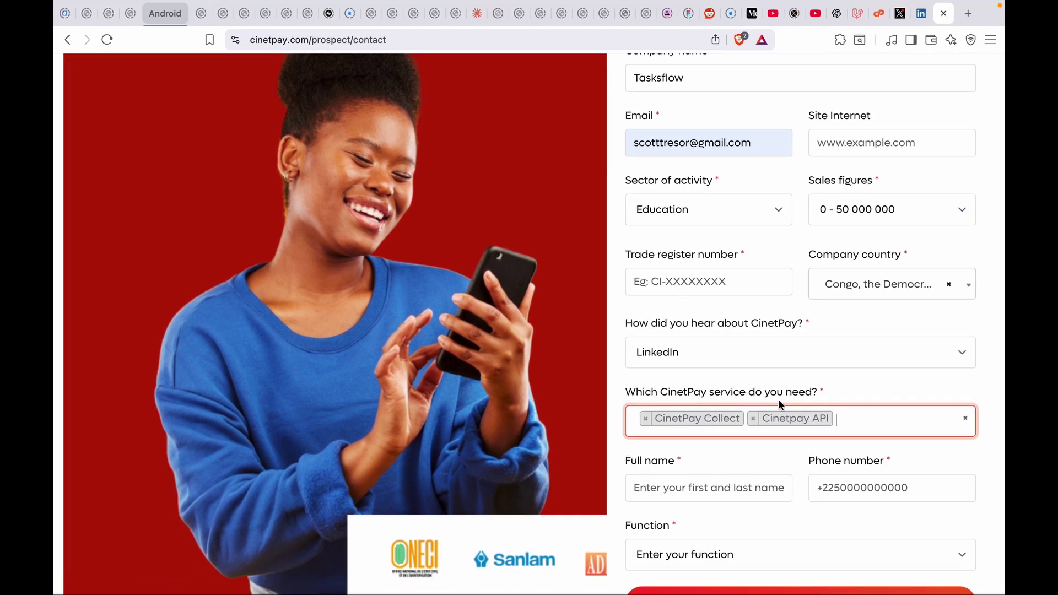
# Enter the contact's name and saved phone number, and set the function to Founder
pyautogui.click(694, 489)
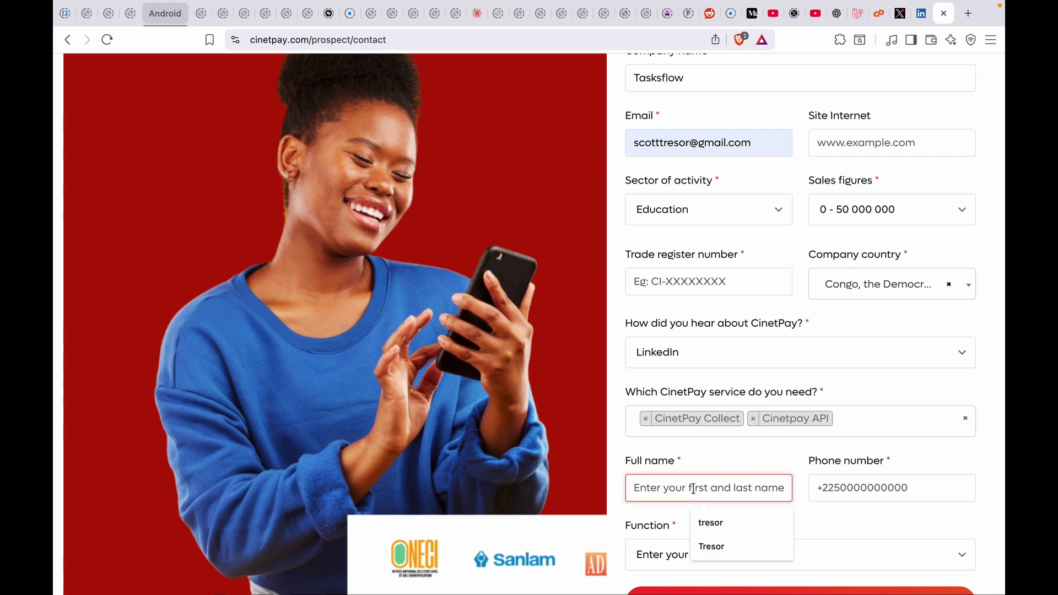
pyautogui.write('Tresor')
pyautogui.press('Tab')
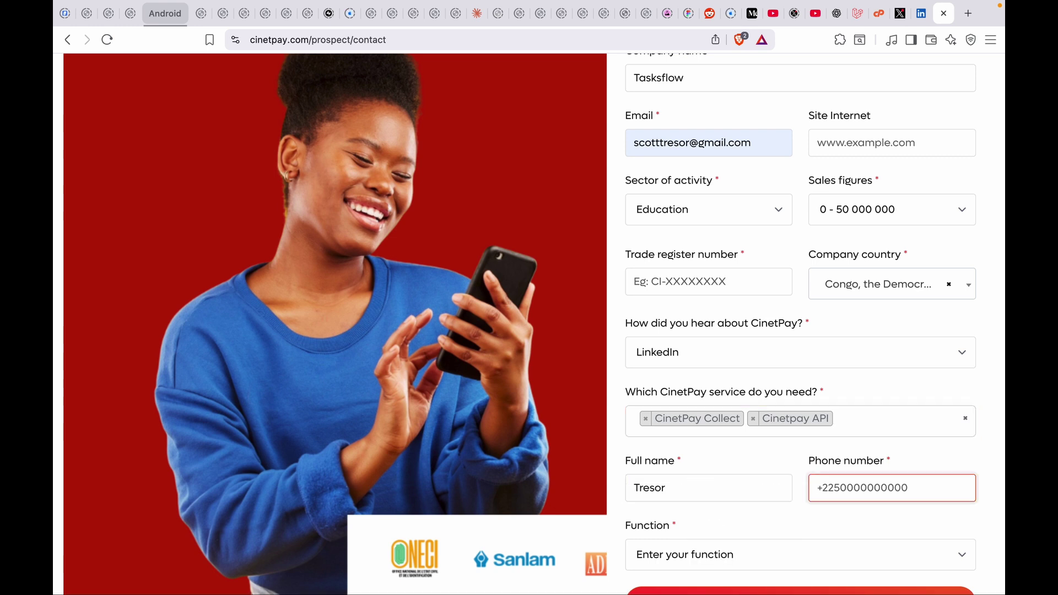
pyautogui.write('+')
pyautogui.press('Down')
pyautogui.press('Return')
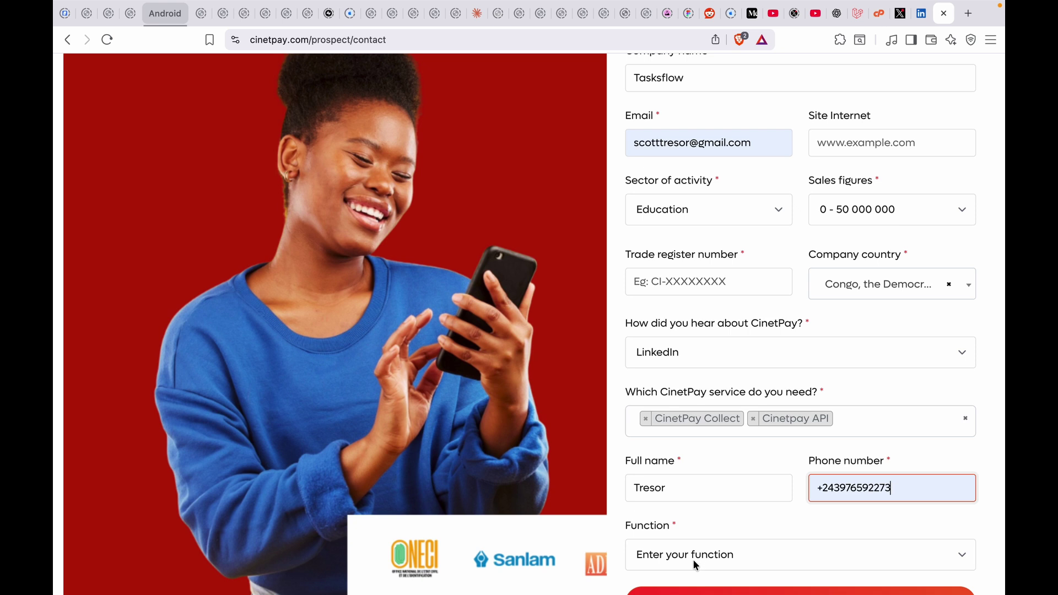
pyautogui.click(693, 560)
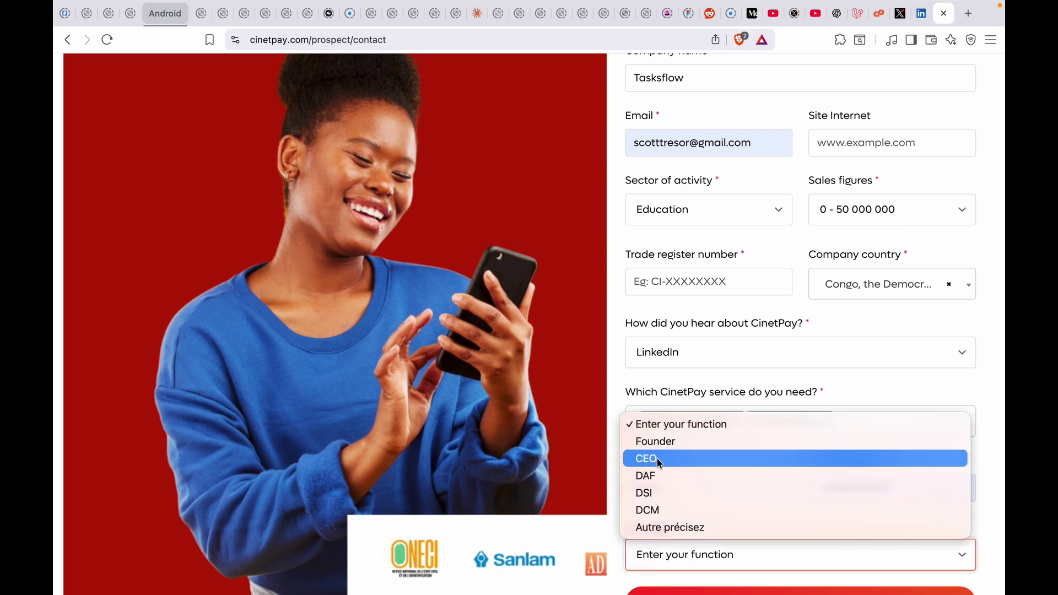
pyautogui.click(657, 443)
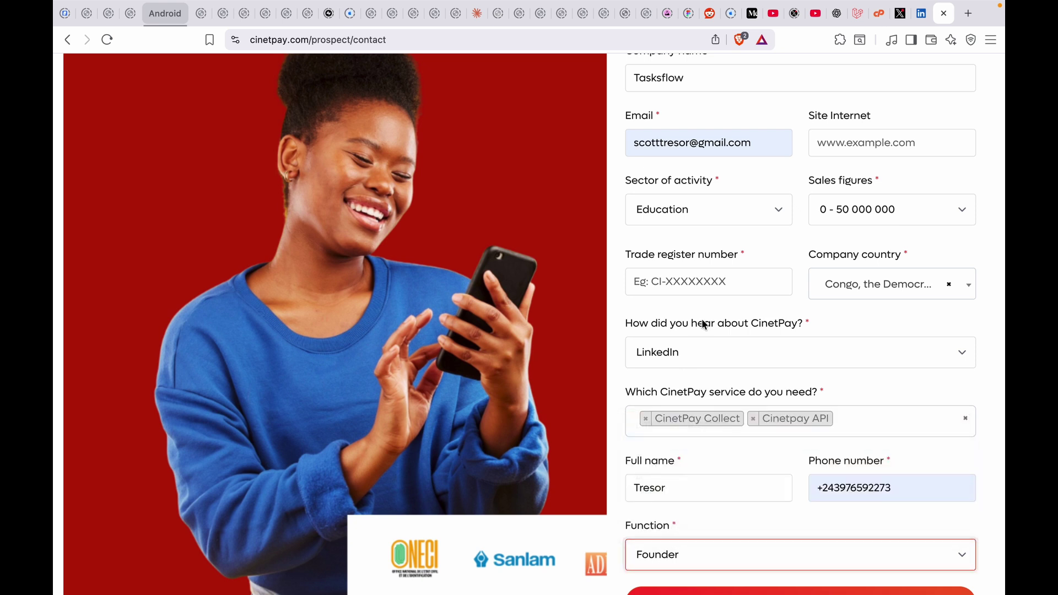
pyautogui.click(666, 278)
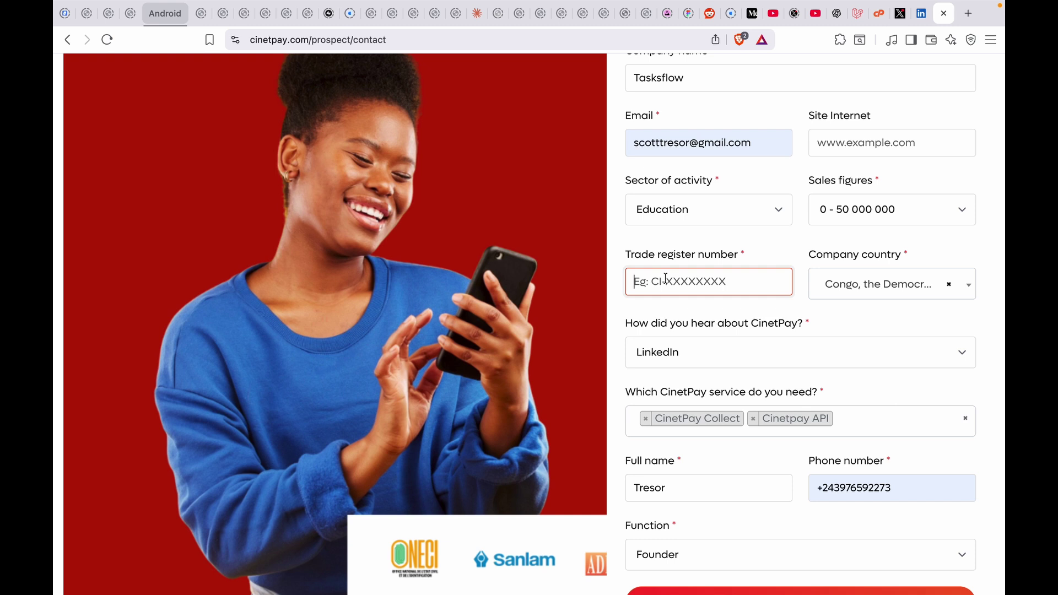
pyautogui.scroll(10, 666, 279)
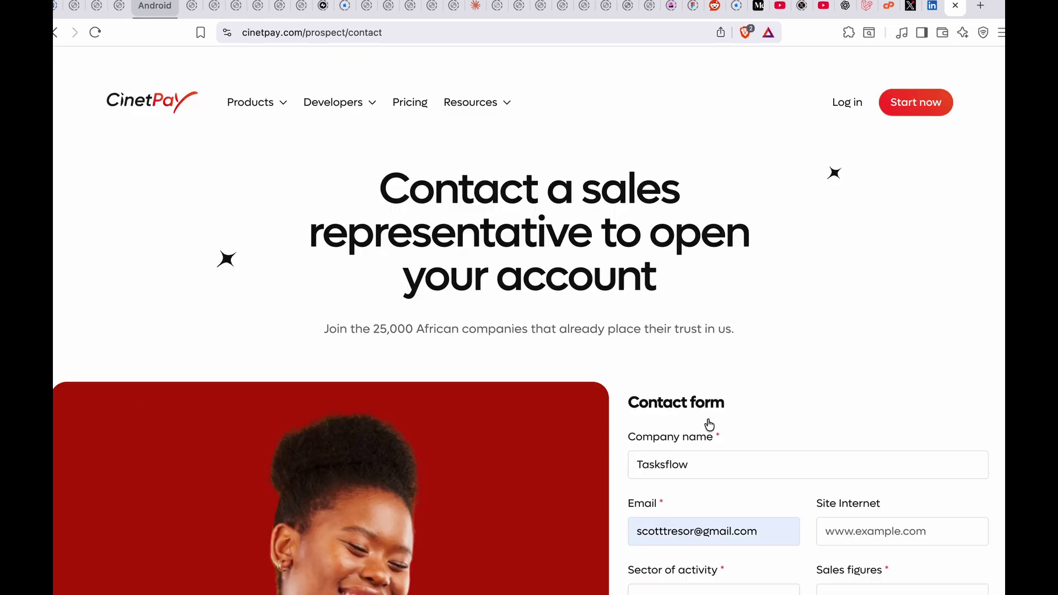
# Log in with saved credentials and show the Business page with Test Visa card and Mobile et Carte Visa
pyautogui.click(854, 73)
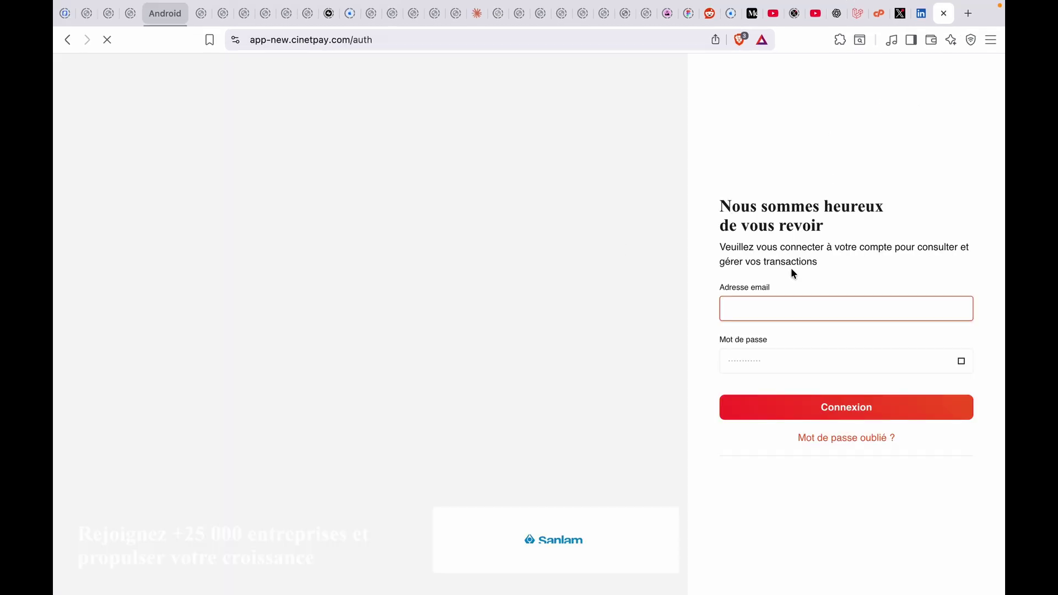
pyautogui.click(766, 306)
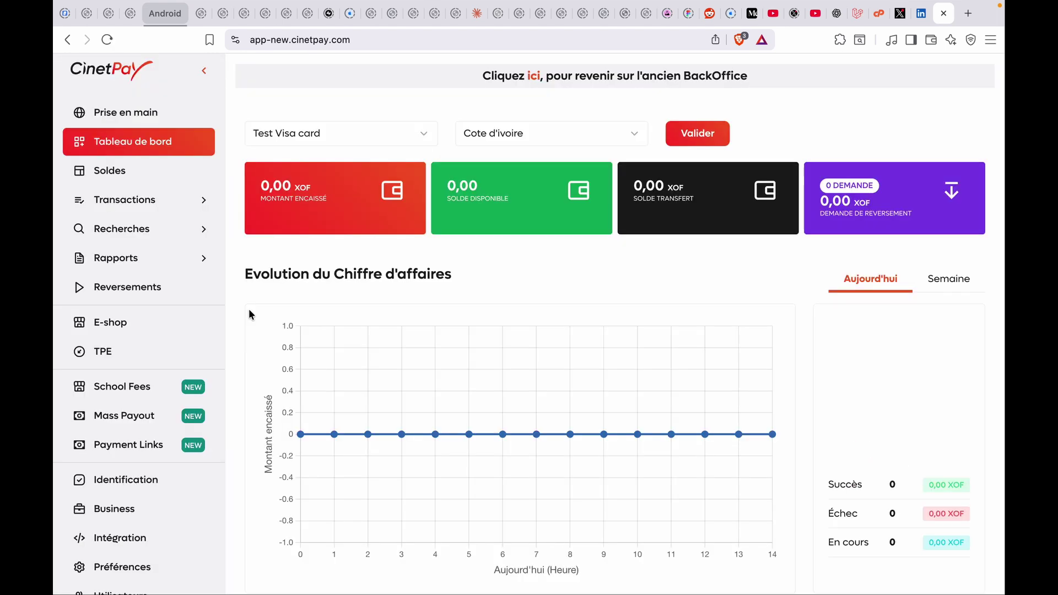
pyautogui.scroll(-3, 308, 390)
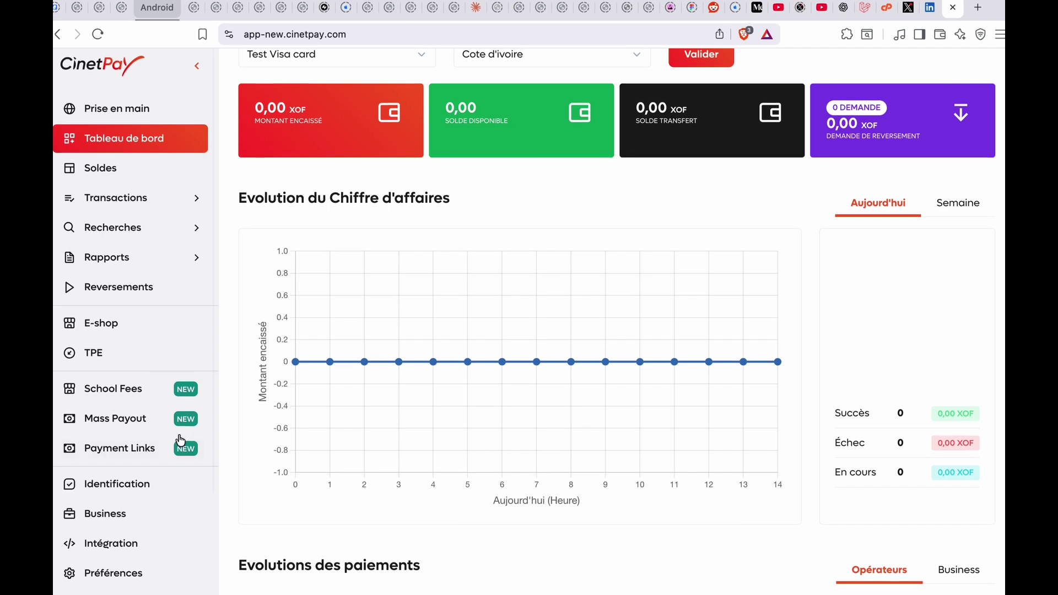
pyautogui.scroll(-1, 175, 441)
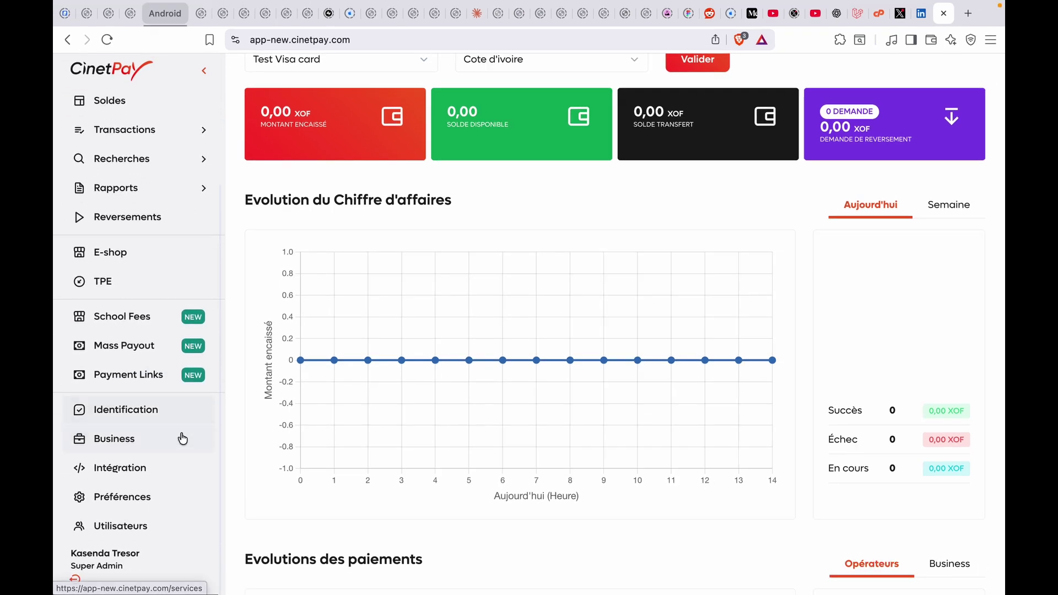
pyautogui.click(106, 437)
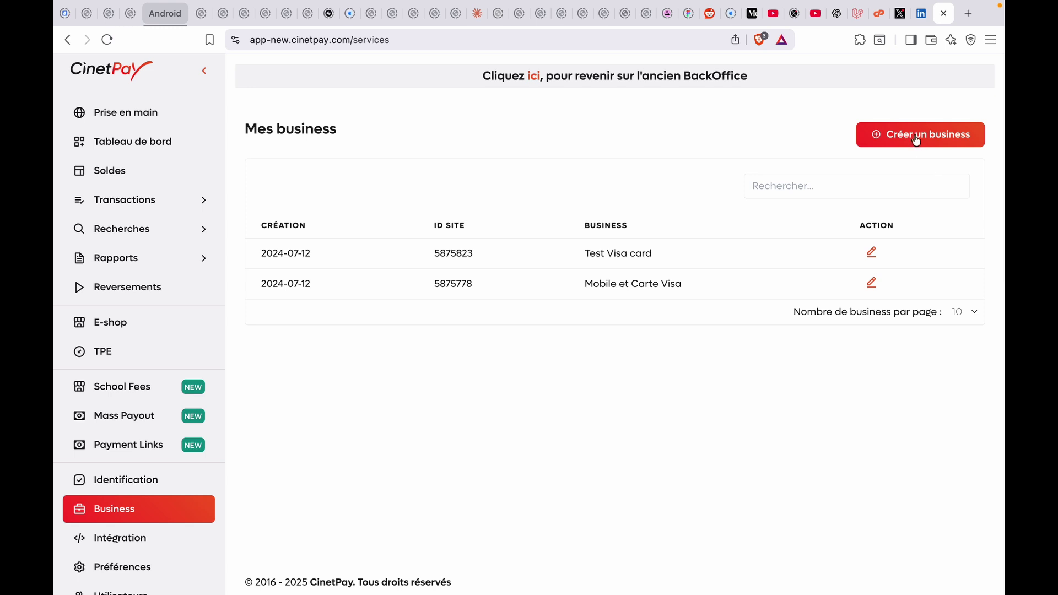
# Start a new business named 'Vente des formations en ligne' described as 'une plateforme de vente des formations en ligne'
pyautogui.click(915, 141)
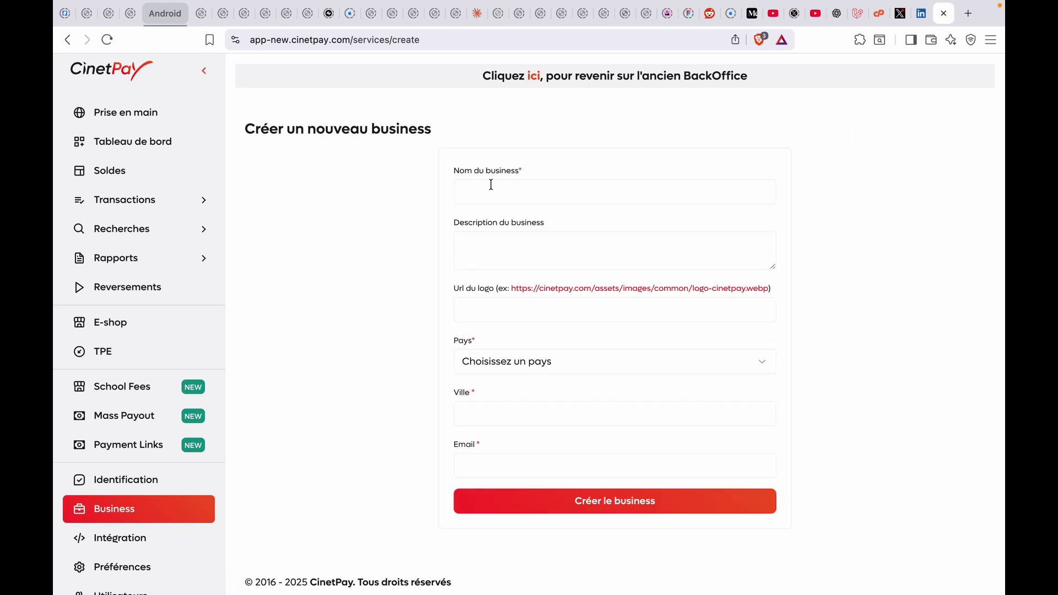
pyautogui.click(491, 184)
pyautogui.write('V')
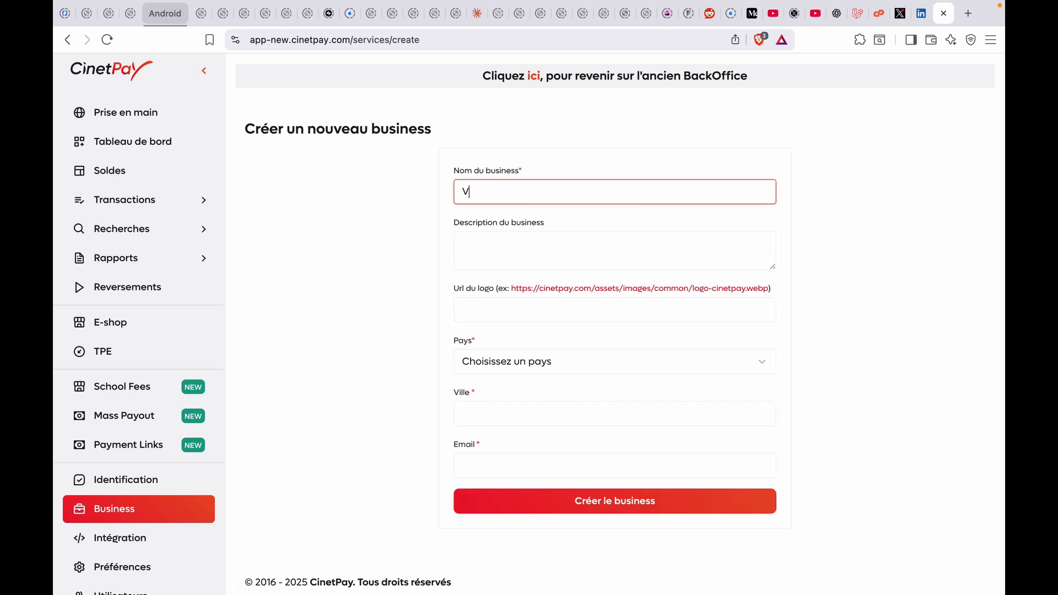
pyautogui.write('ente des formations en ligne')
pyautogui.click(499, 248)
pyautogui.write('une plateforme de vente des formations en ligne')
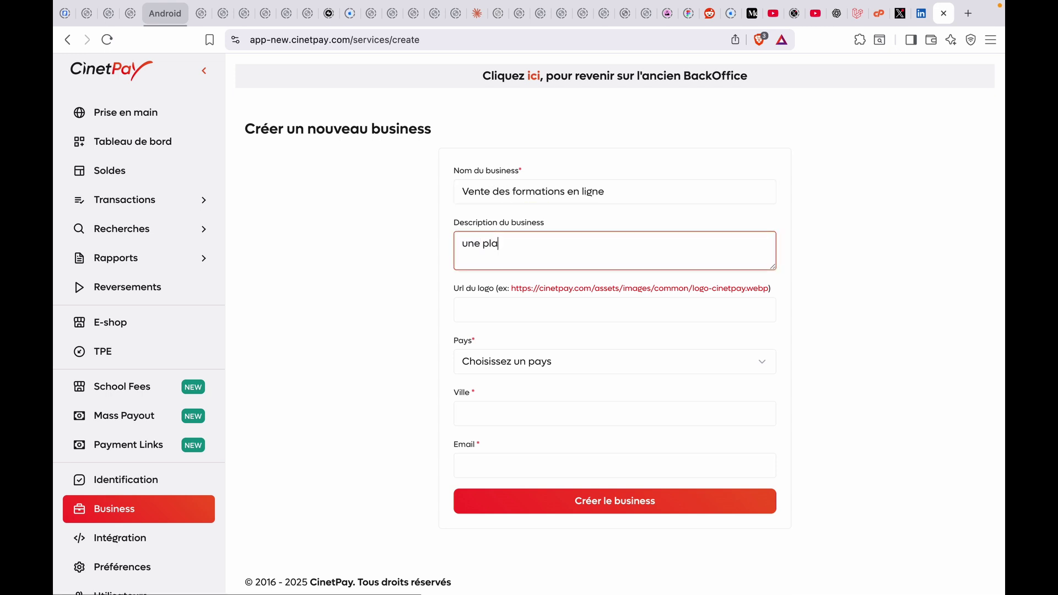
# Set country Congo RDC USD, city Lubumbashi and the saved email, then create the business
pyautogui.click(485, 358)
pyautogui.click(495, 511)
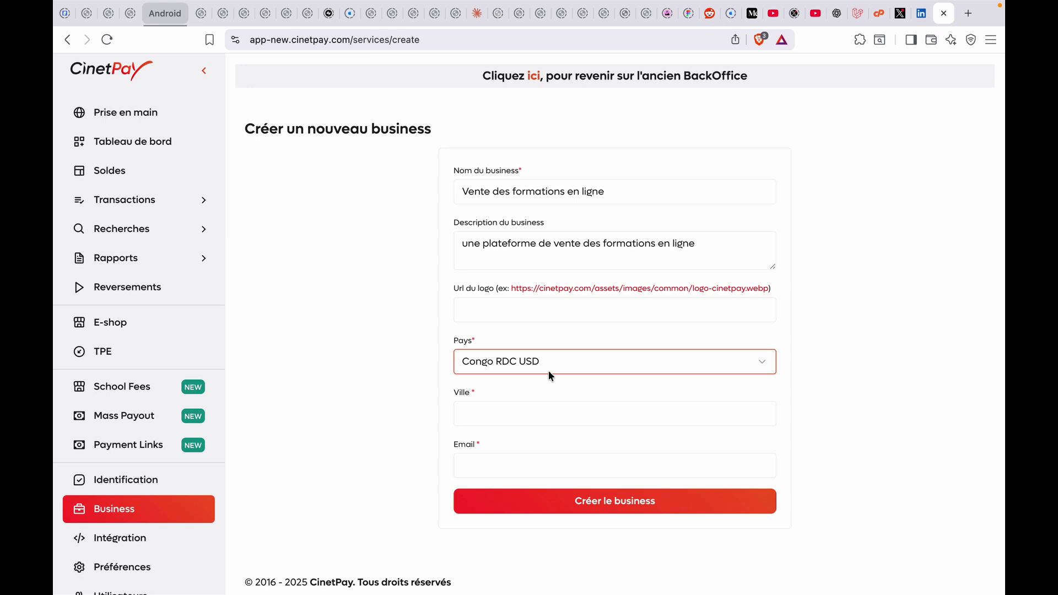
pyautogui.click(533, 363)
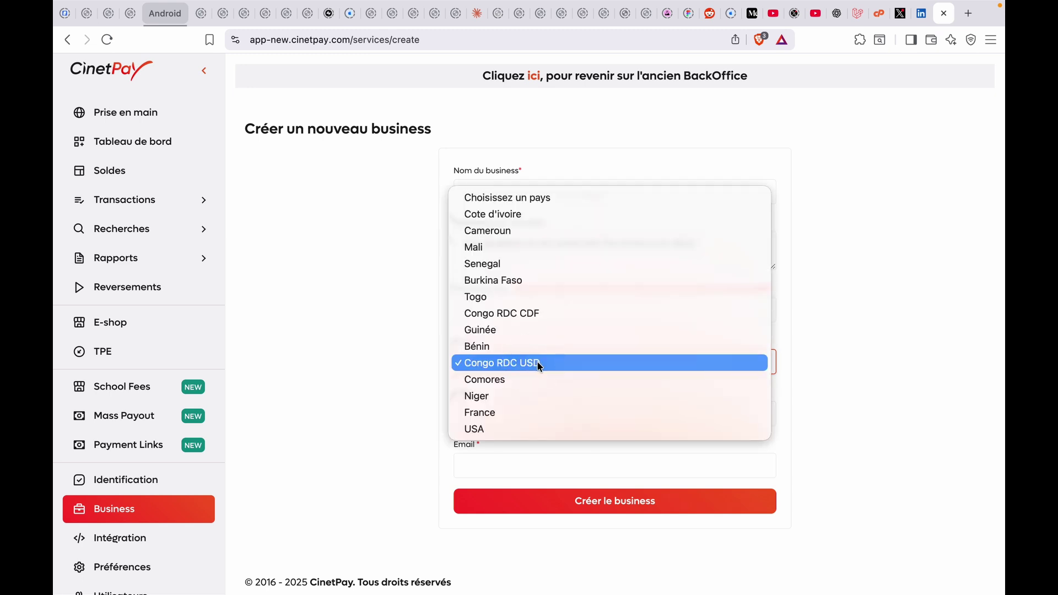
pyautogui.click(537, 362)
pyautogui.click(500, 421)
pyautogui.write('Lubumbashi')
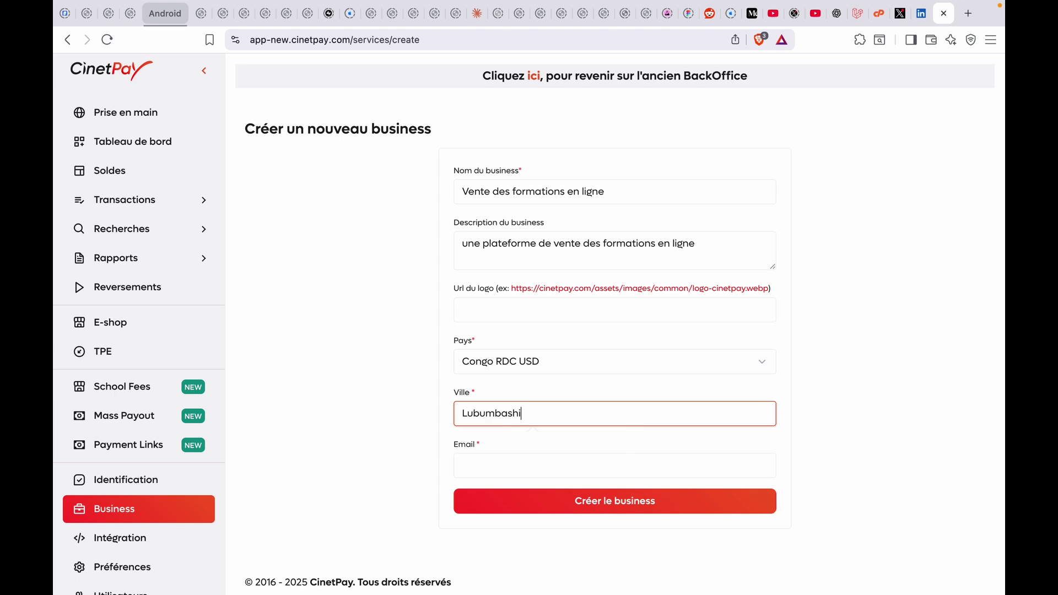
pyautogui.press('Tab')
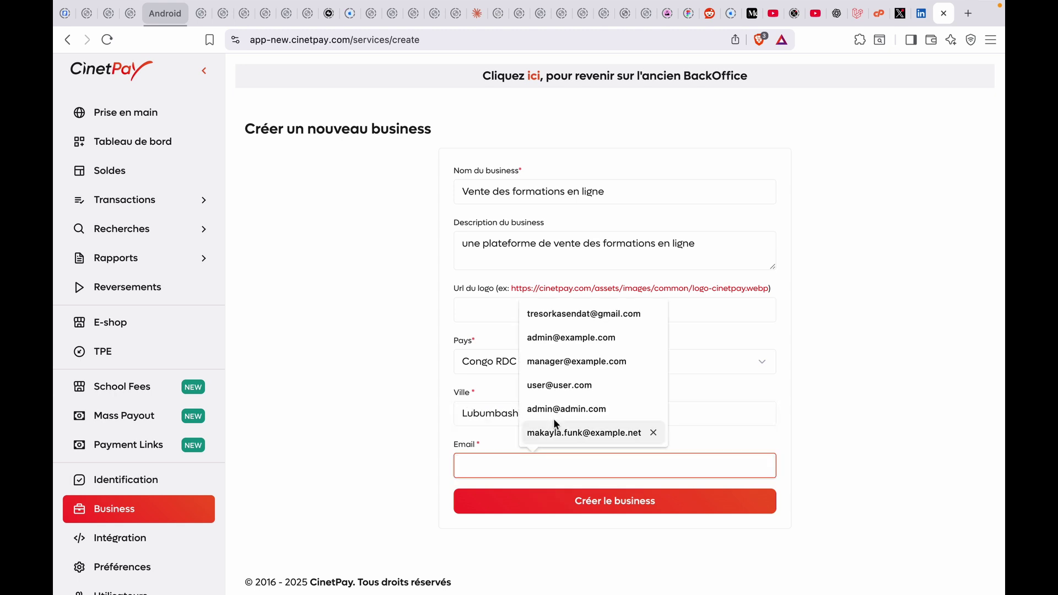
pyautogui.click(584, 311)
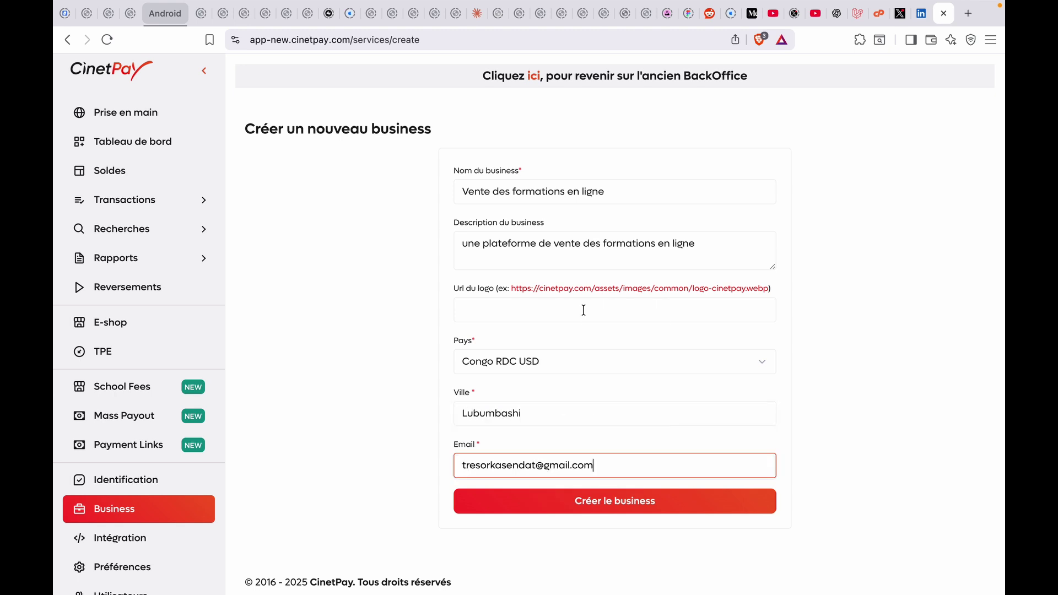
pyautogui.click(605, 504)
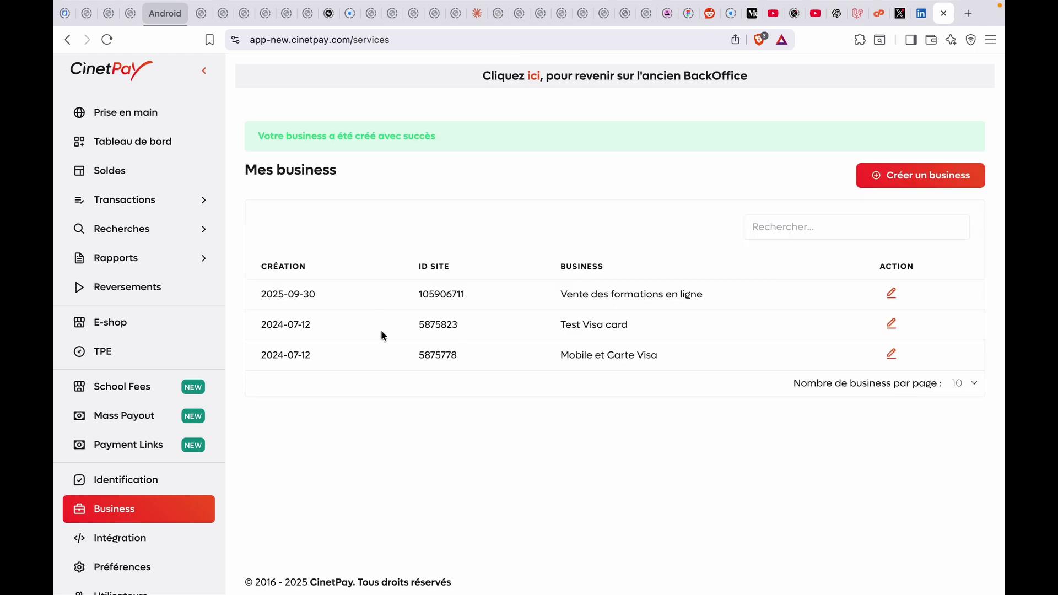
# Open the Intégration page and highlight the API_KEY, SITE_ID and Secret Key labels
pyautogui.click(108, 542)
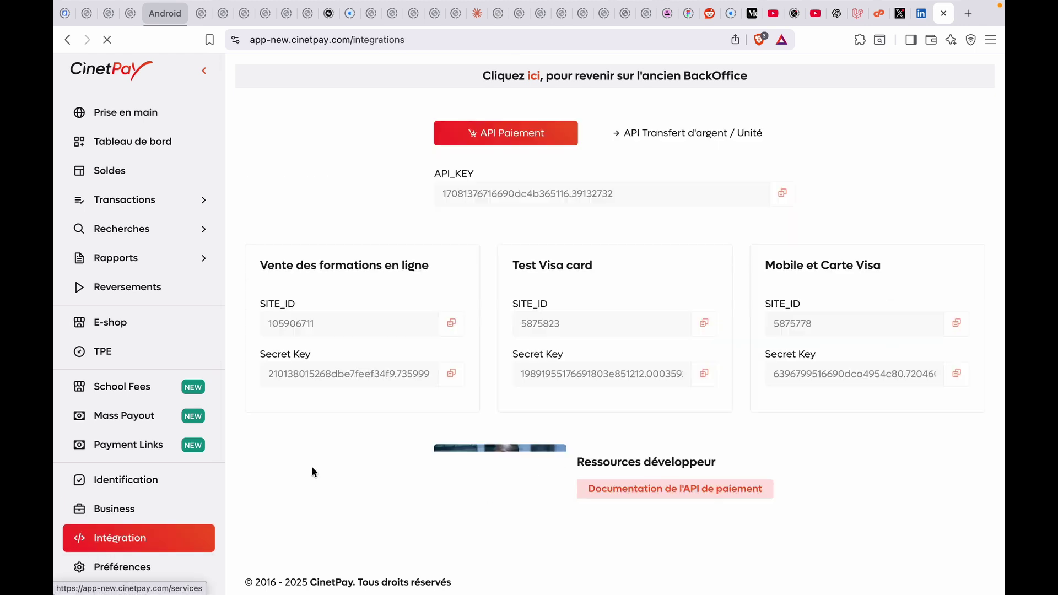
pyautogui.doubleClick(445, 175)
pyautogui.doubleClick(278, 304)
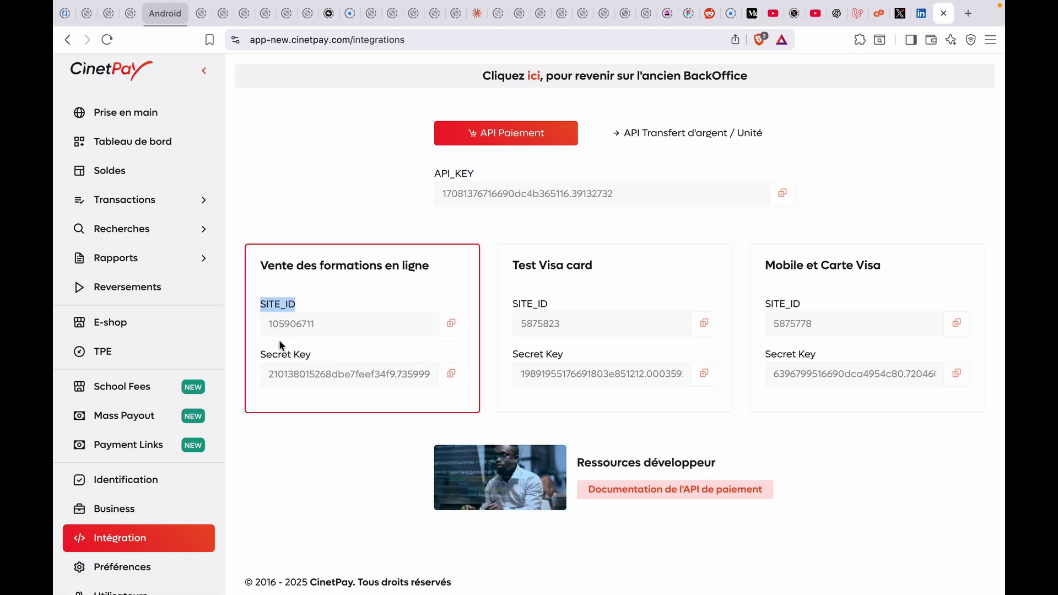
pyautogui.doubleClick(279, 355)
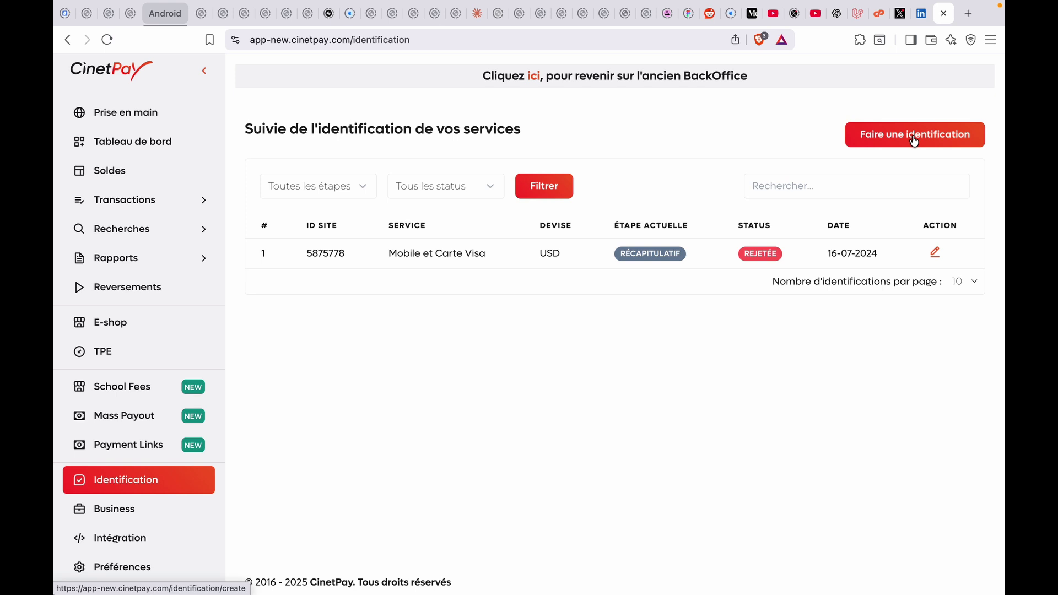
# Return to Intégration, open the payment API documentation in a new tab, and copy the API_KEY value
pyautogui.click(120, 480)
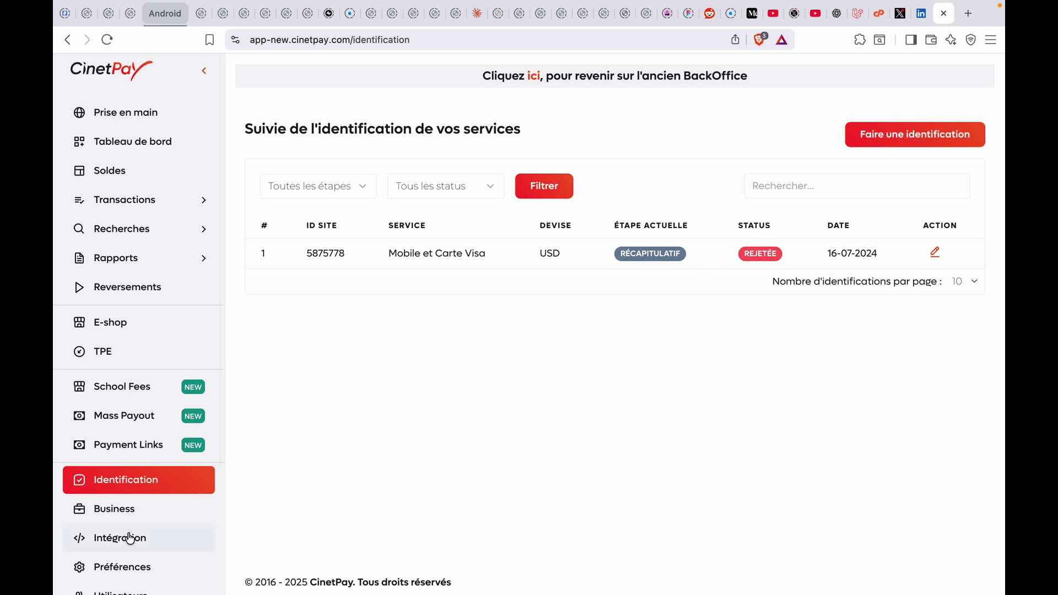
pyautogui.click(112, 535)
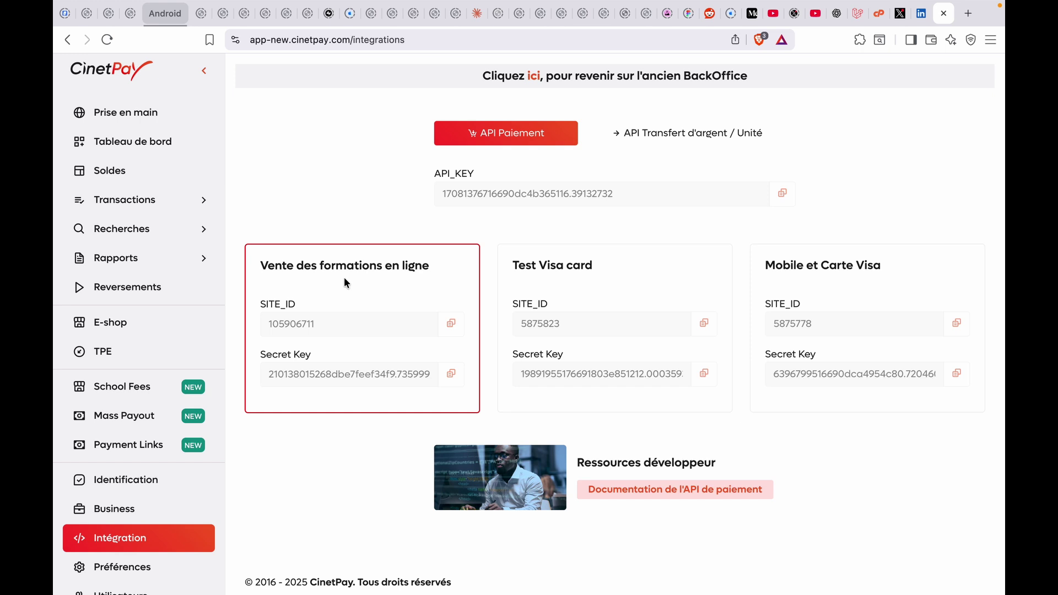
pyautogui.keyDown('super'); pyautogui.click(676, 490); pyautogui.keyUp('super')
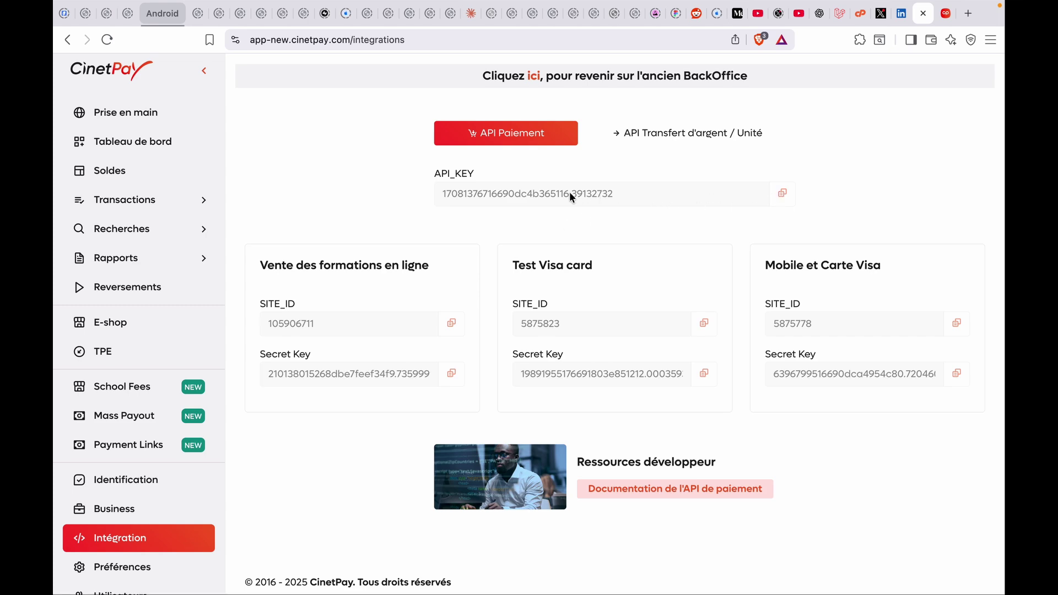
pyautogui.doubleClick(558, 194)
pyautogui.hotkey('ctrl', 'Right')
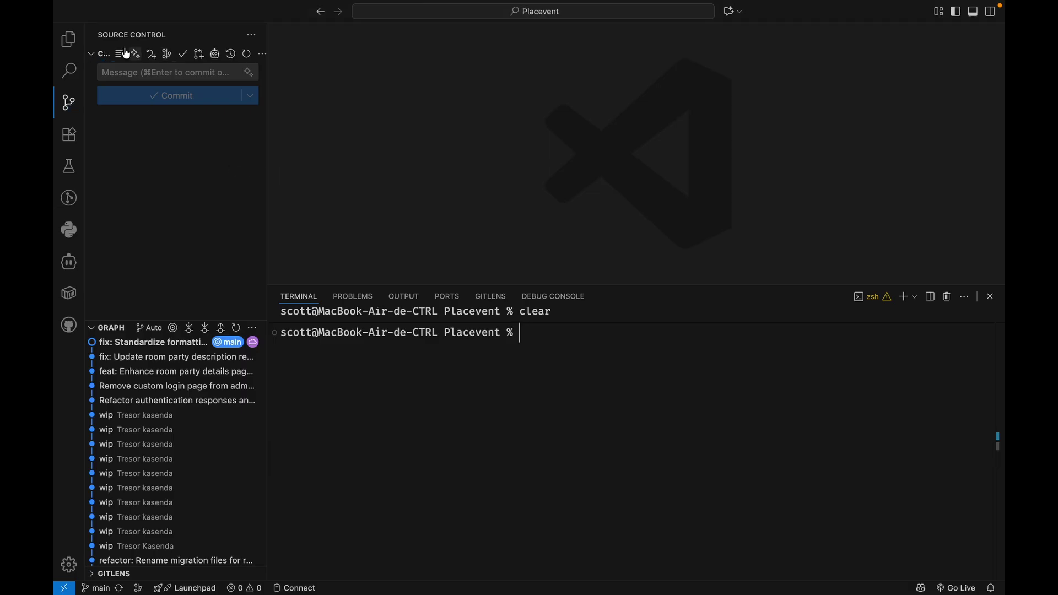
# Paste the new business's API key, site ID and secret key into .env's MOBILE_ variables, then close it
pyautogui.click(68, 39)
pyautogui.click(127, 272)
pyautogui.scroll(3, 522, 232)
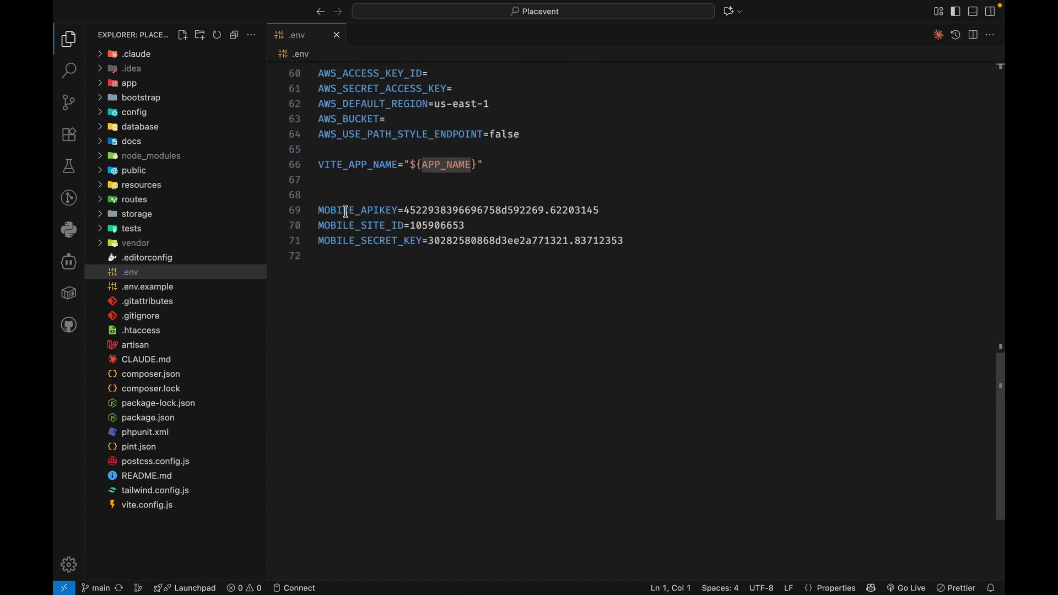
pyautogui.doubleClick(343, 210)
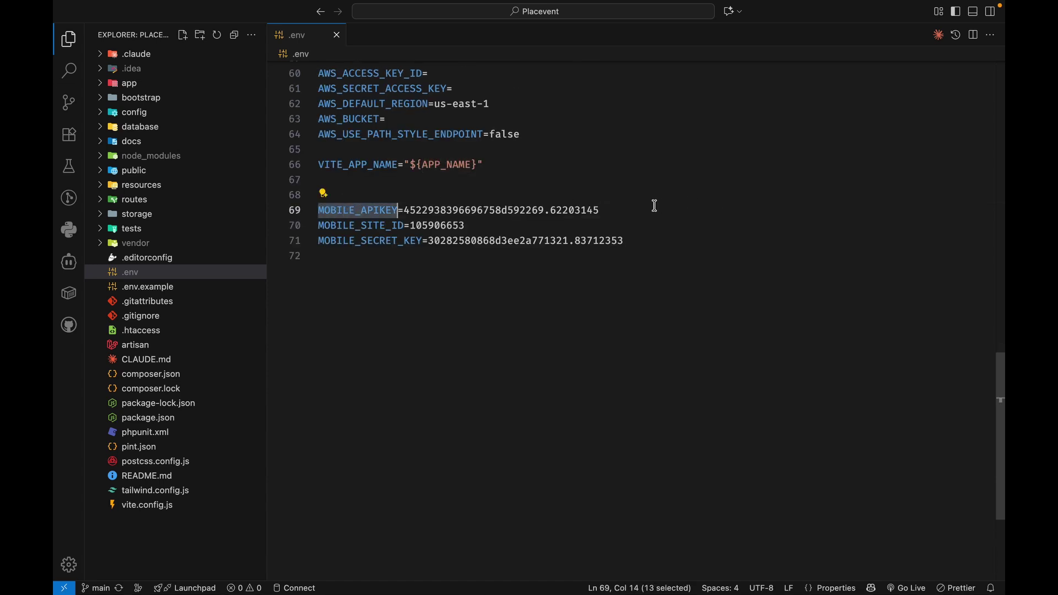
pyautogui.click(624, 206)
pyautogui.hotkey('ctrl', 'Left')
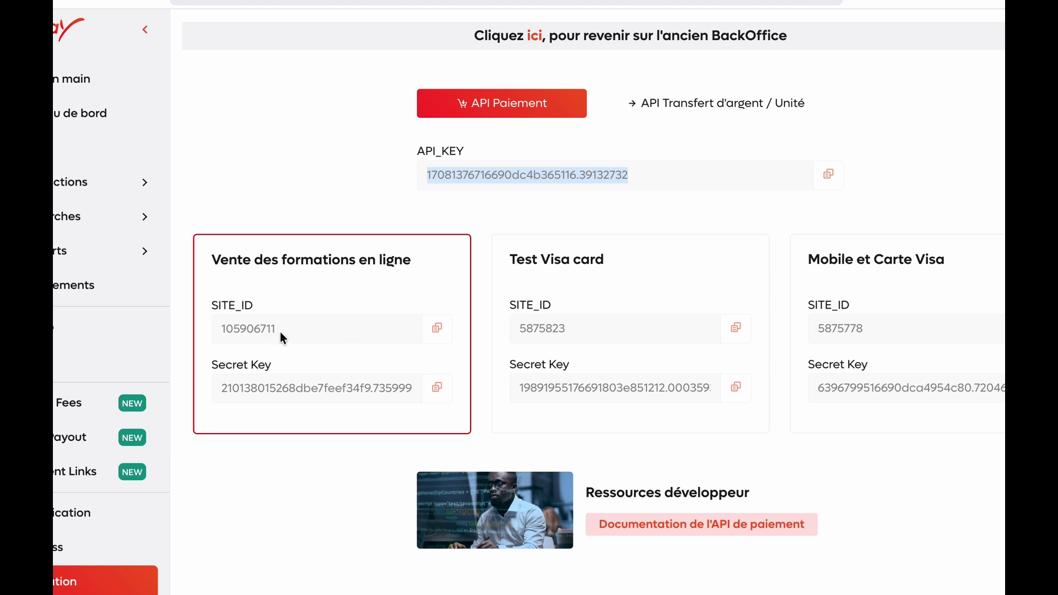
pyautogui.click(273, 331)
pyautogui.doubleClick(231, 329)
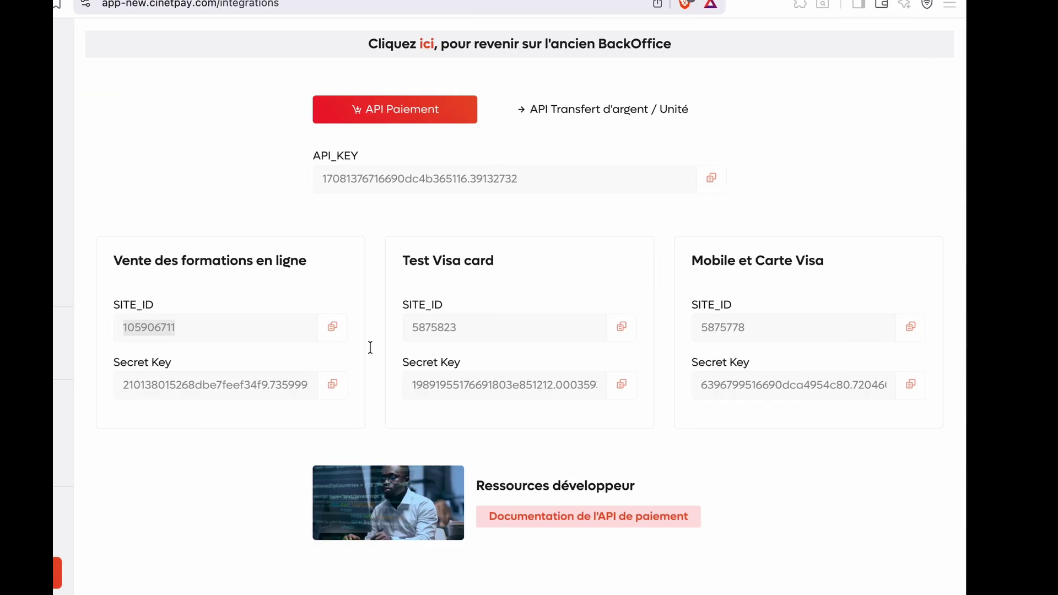
pyautogui.click(148, 383)
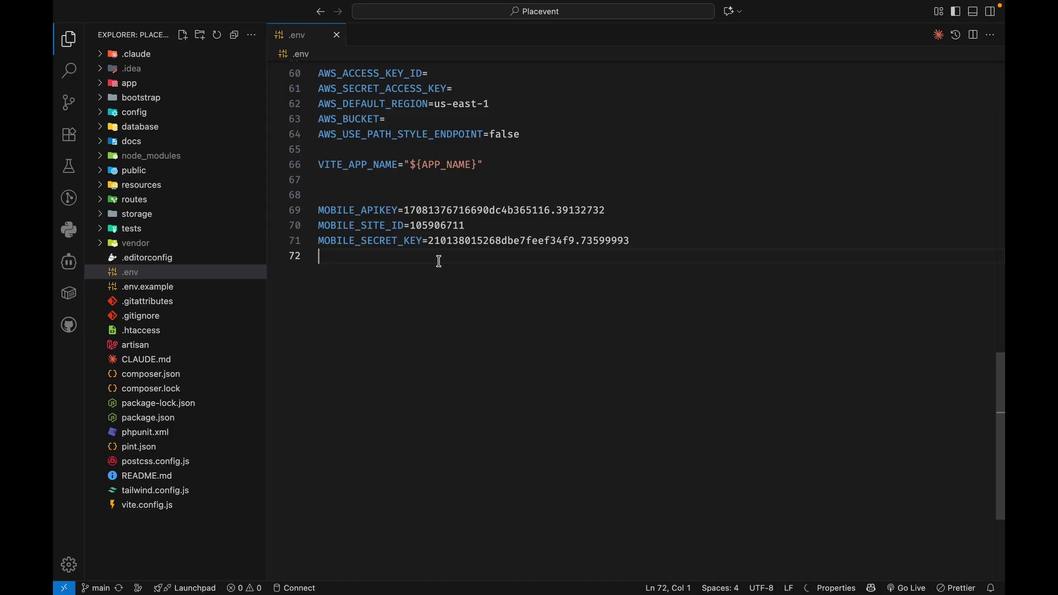
pyautogui.press('super+w')
pyautogui.click(116, 112)
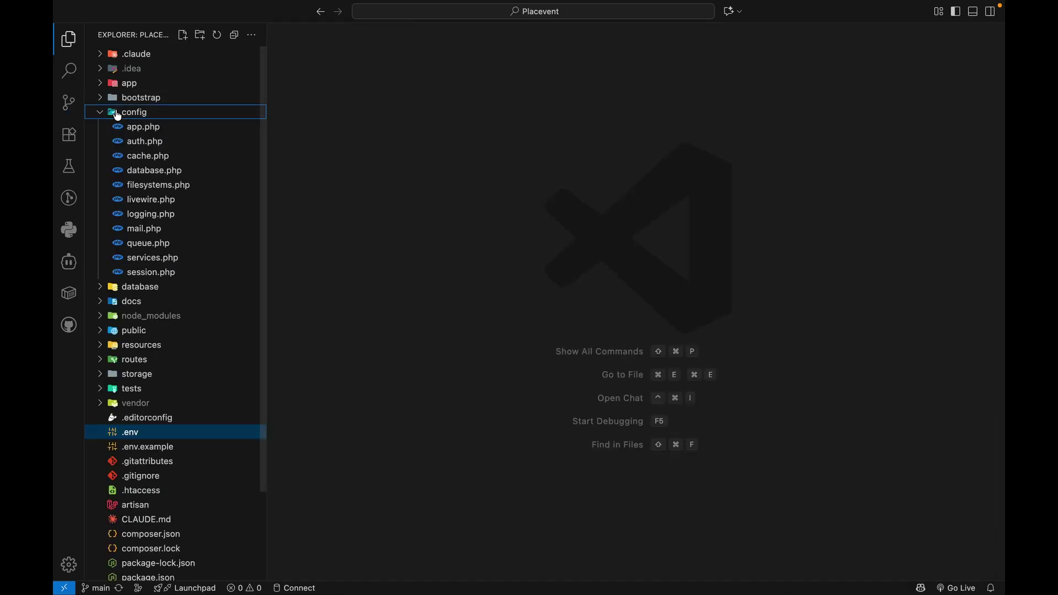
# Inspect the cinetpay apikey and secret_key entries in services.php, then trace MOBILE_APIKEY to .env lines 69–71
pyautogui.click(136, 253)
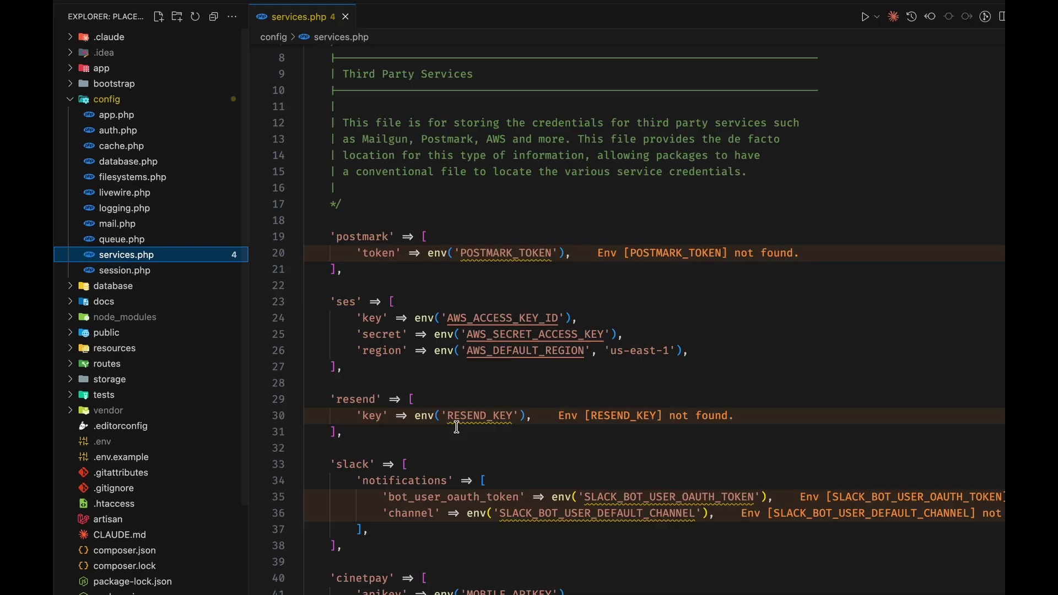
pyautogui.scroll(-5, 457, 428)
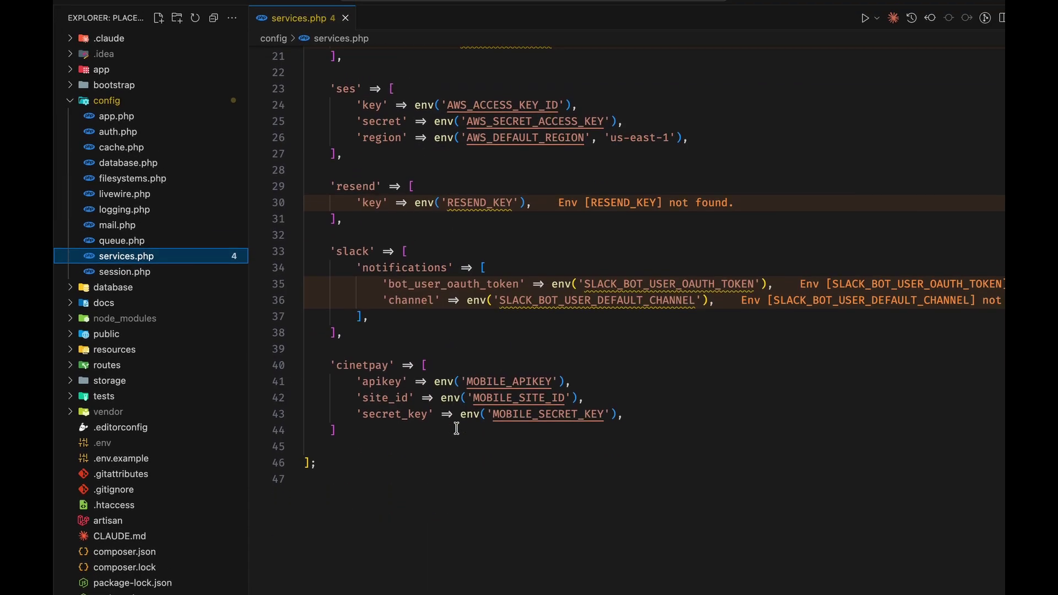
pyautogui.doubleClick(364, 312)
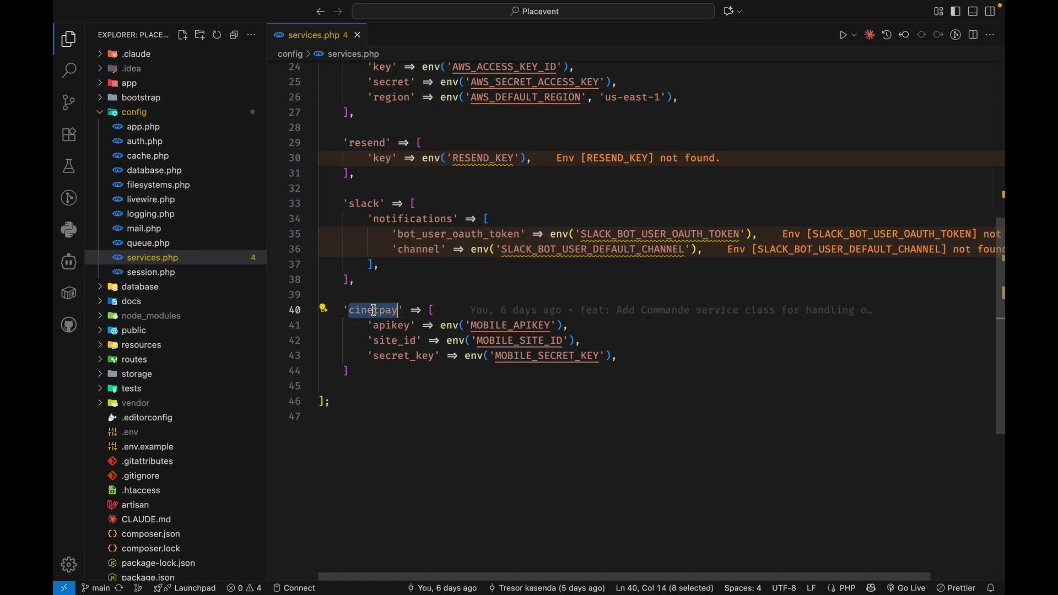
pyautogui.doubleClick(397, 326)
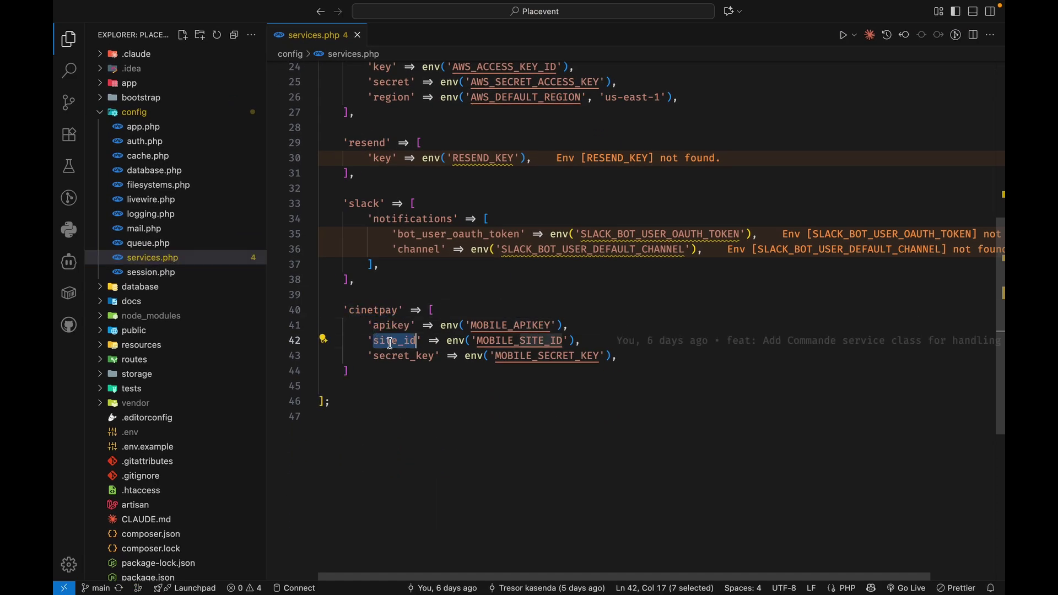
pyautogui.doubleClick(406, 357)
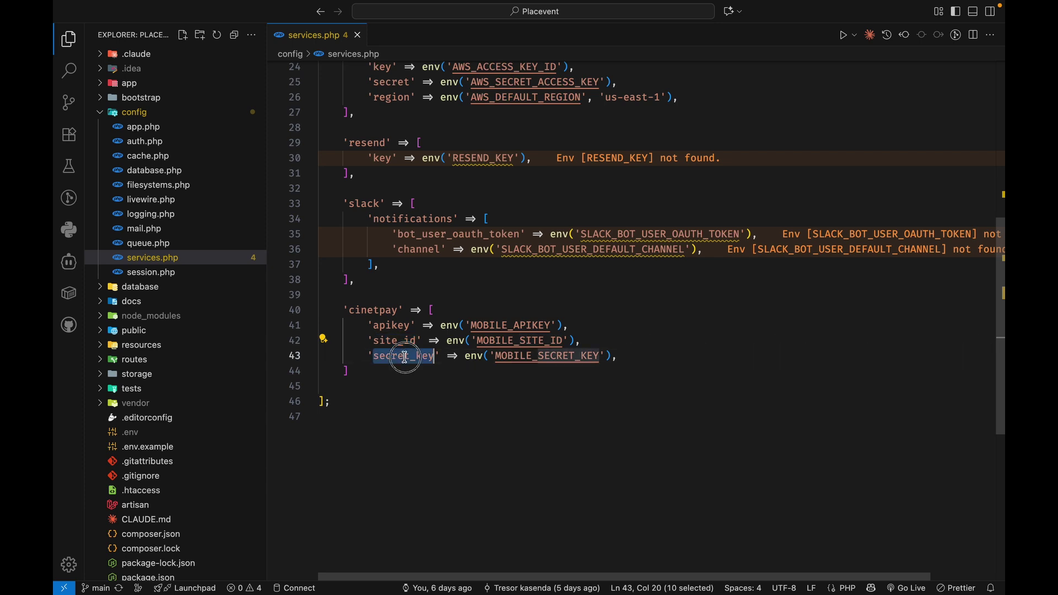
pyautogui.click(507, 325)
pyautogui.keyDown('super'); pyautogui.click(507, 325); pyautogui.keyUp('super')
pyautogui.moveTo(318, 321); pyautogui.dragTo(386, 362)
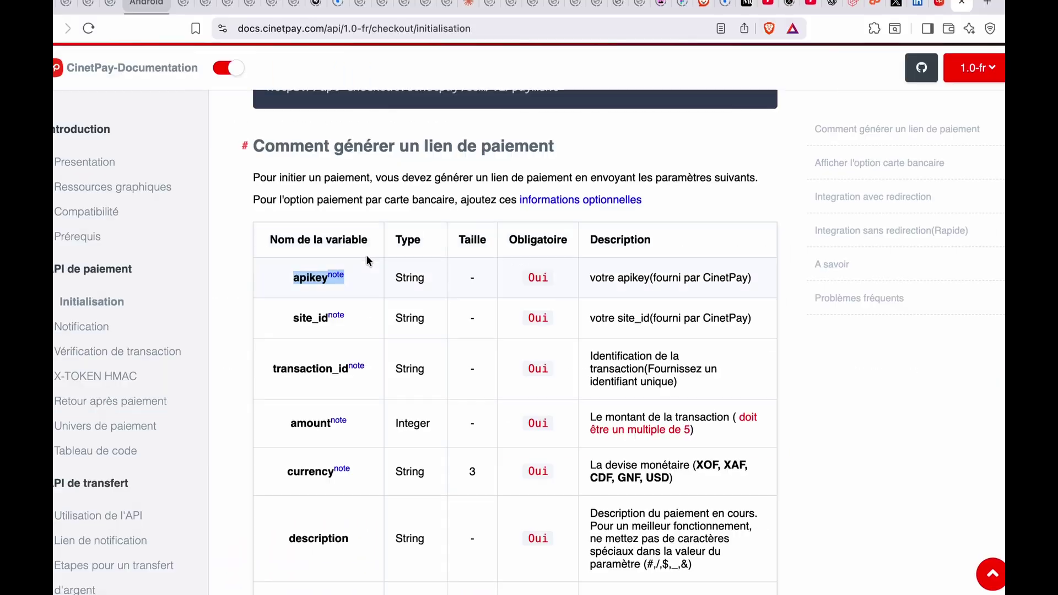
# Highlight the required parameters apikey, site_id, transaction_id, amount, currency, description and channels
pyautogui.scroll(3, 366, 255)
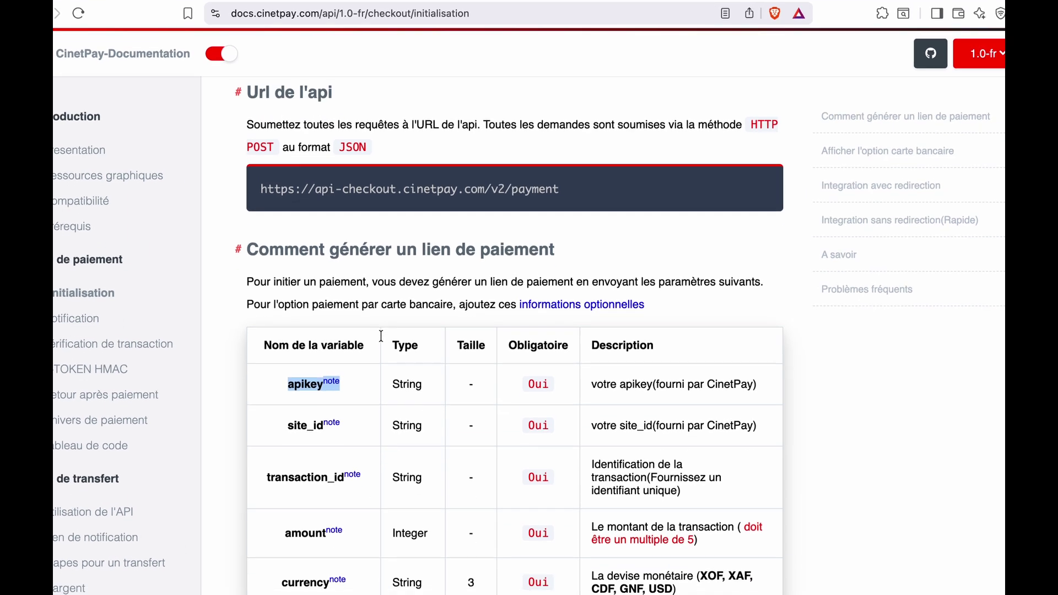
pyautogui.scroll(-3, 381, 335)
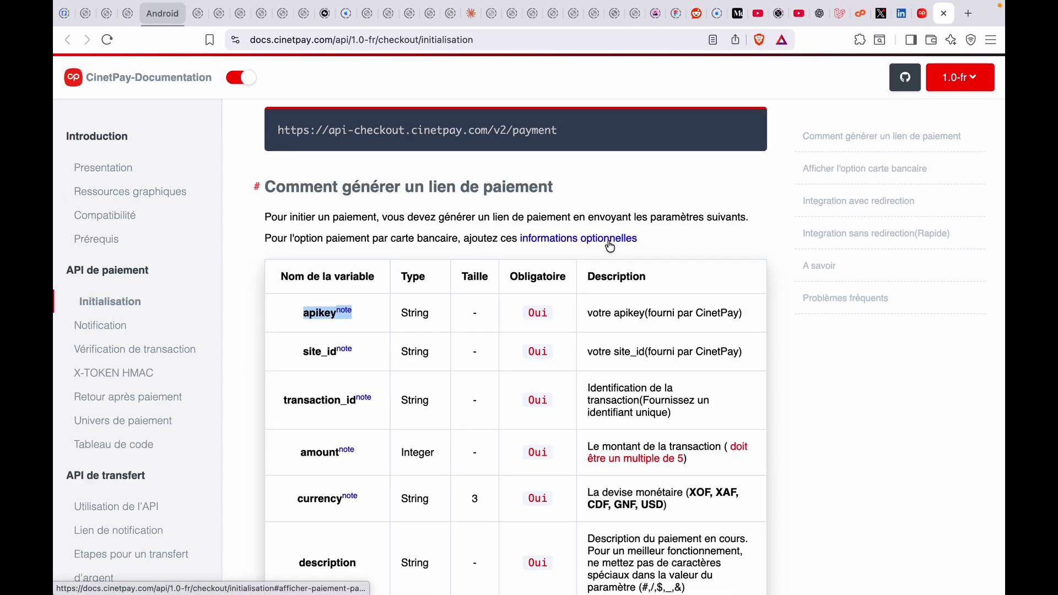
pyautogui.scroll(-2, 471, 402)
pyautogui.scroll(2, 472, 409)
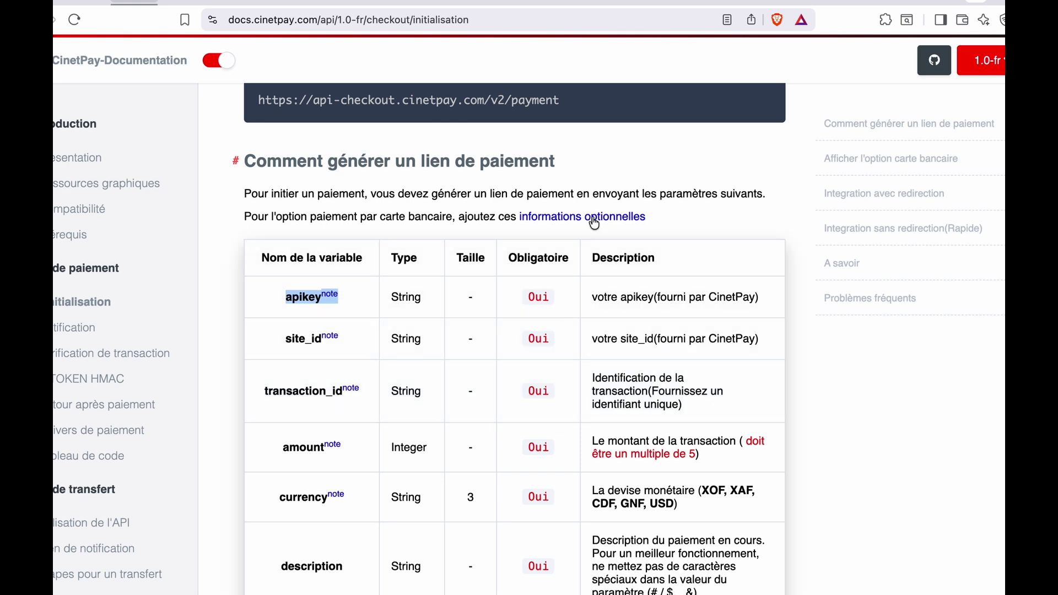
pyautogui.scroll(-2, 414, 365)
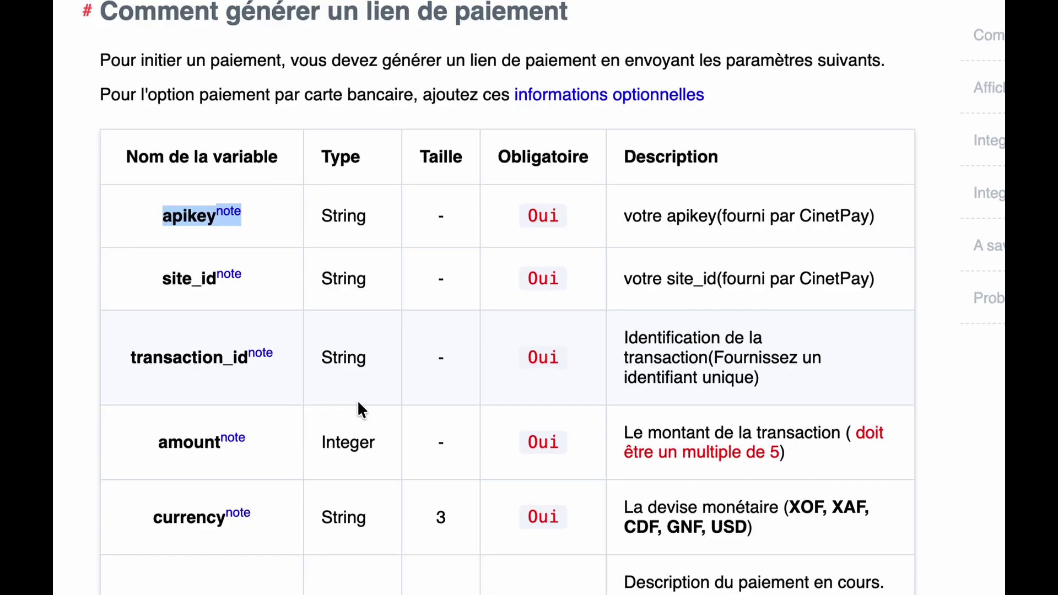
pyautogui.scroll(-1, 358, 403)
pyautogui.doubleClick(181, 194)
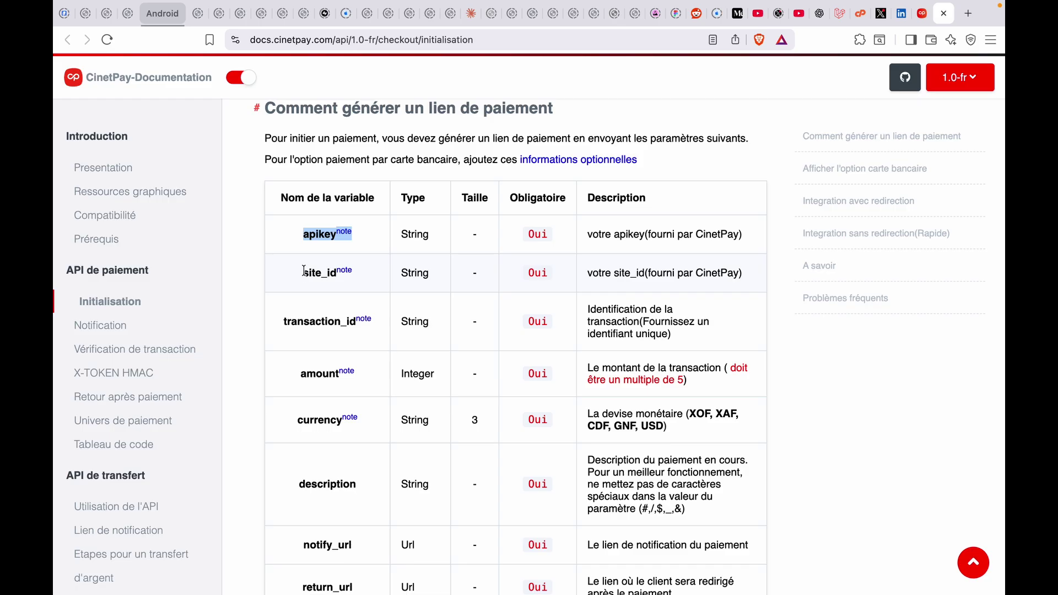
pyautogui.doubleClick(305, 272)
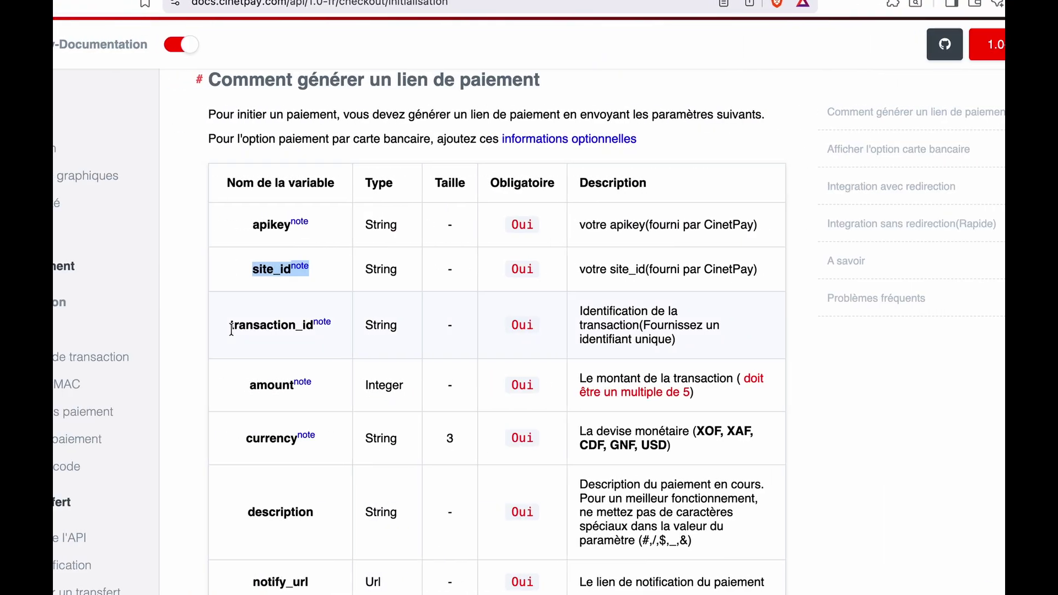
pyautogui.doubleClick(307, 320)
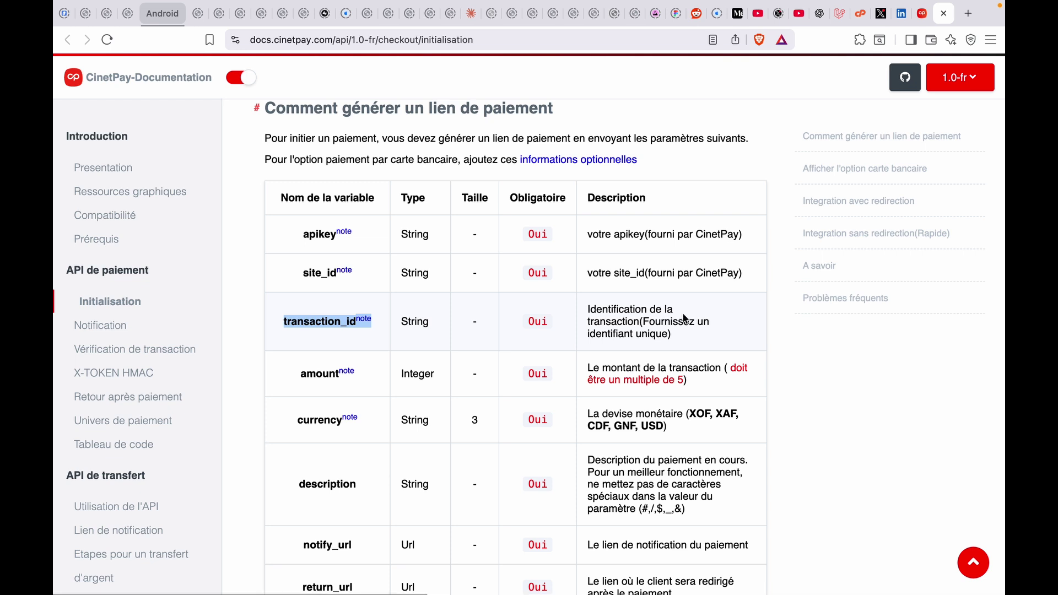
pyautogui.doubleClick(320, 373)
pyautogui.scroll(-3, 320, 373)
pyautogui.doubleClick(324, 326)
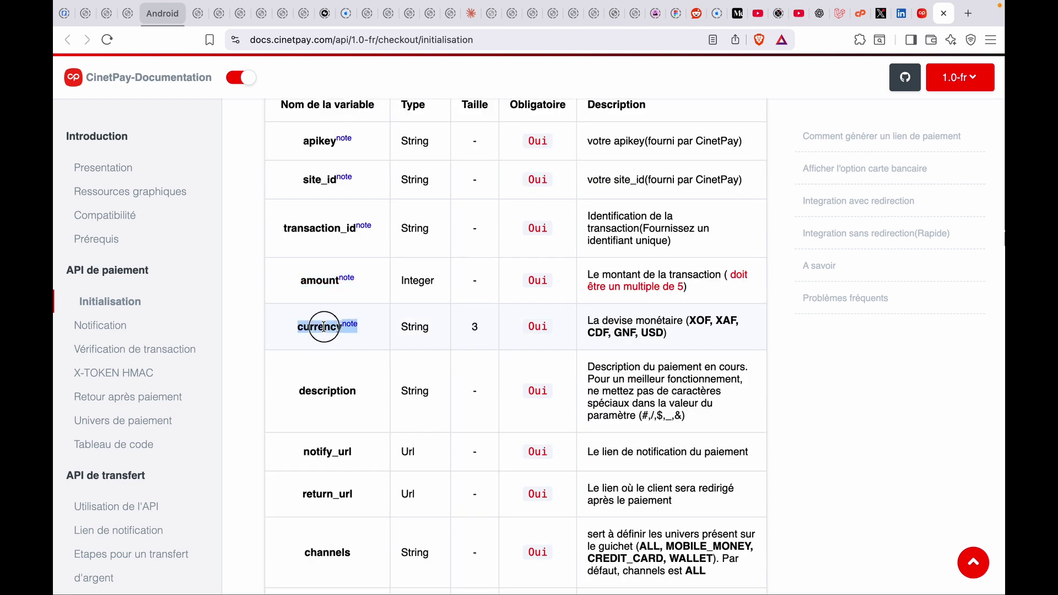
pyautogui.doubleClick(326, 390)
pyautogui.scroll(-3, 317, 364)
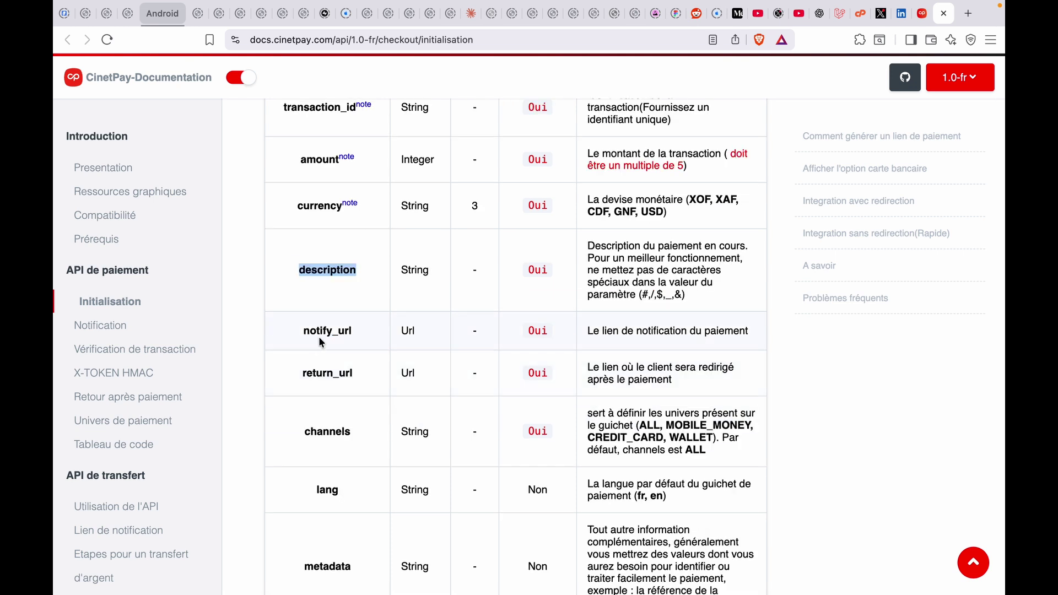
pyautogui.doubleClick(327, 431)
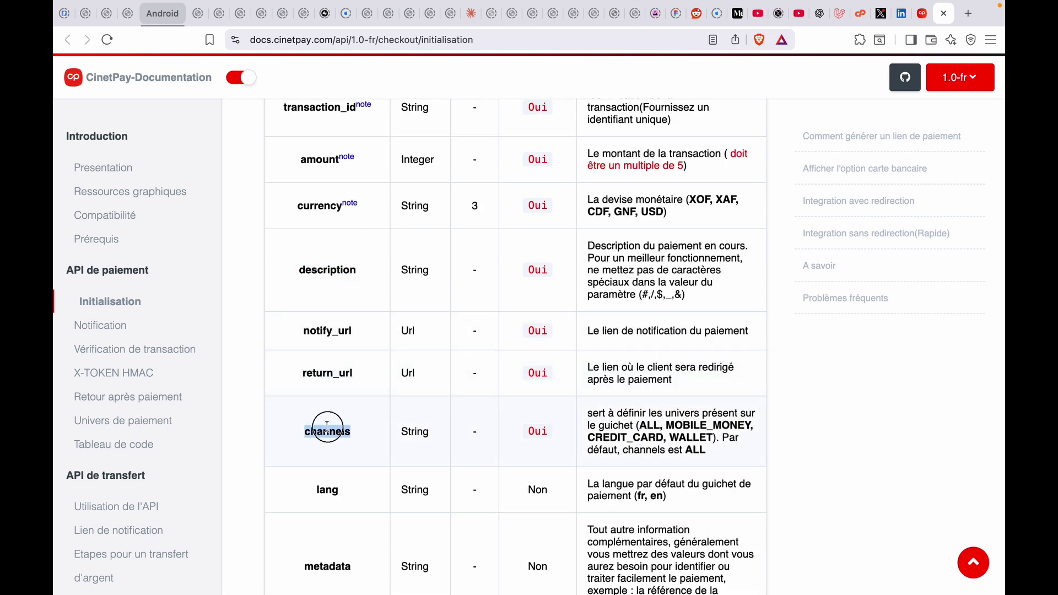
# Scroll down to the 'Intégration avec redirection' axios Javascript request example
pyautogui.scroll(-3, 331, 361)
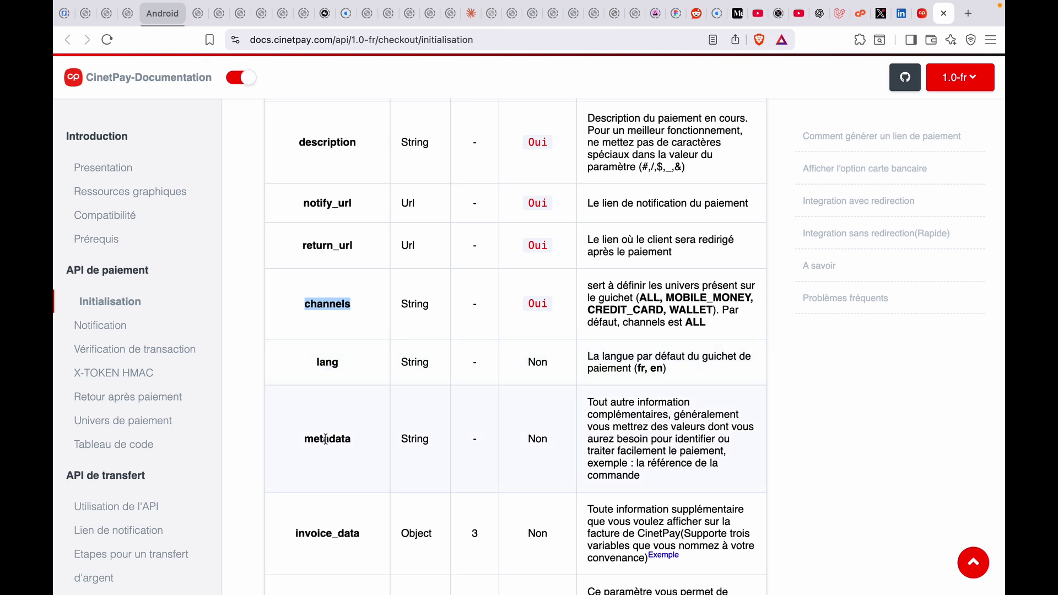
pyautogui.scroll(-5, 330, 362)
pyautogui.scroll(-8, 328, 350)
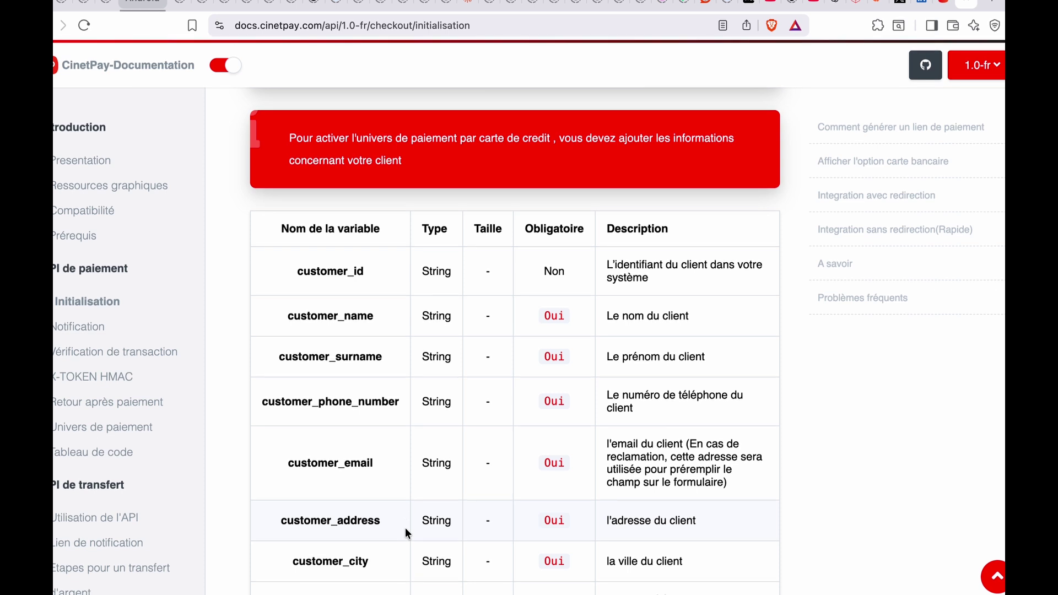
pyautogui.scroll(-3, 406, 529)
pyautogui.scroll(-8, 405, 532)
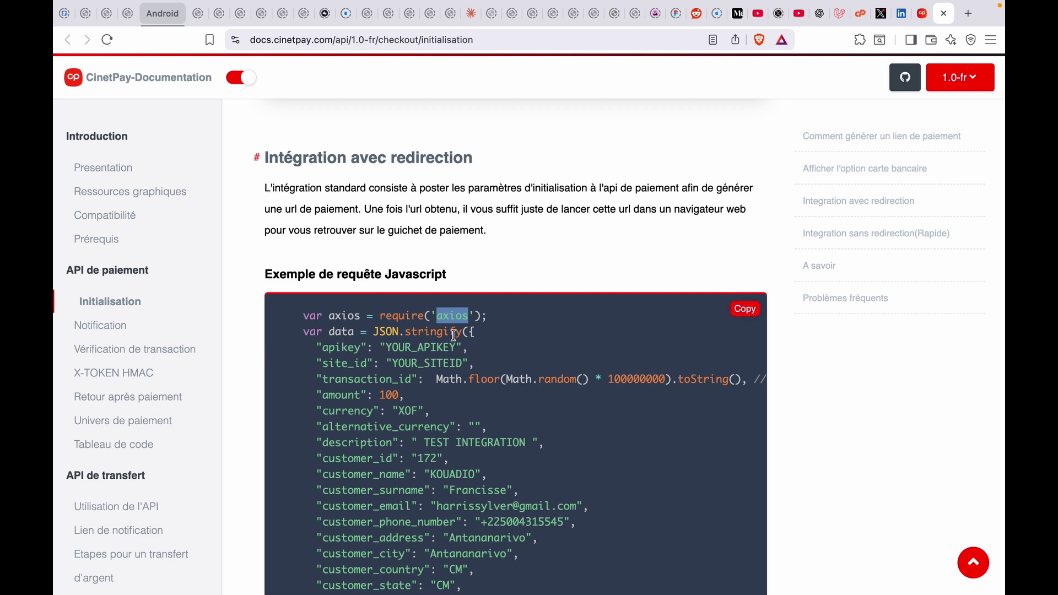
# Highlight site_id, transaction_id, amount, alternative_currency, description and customer_id in the example request
pyautogui.scroll(-3, 441, 358)
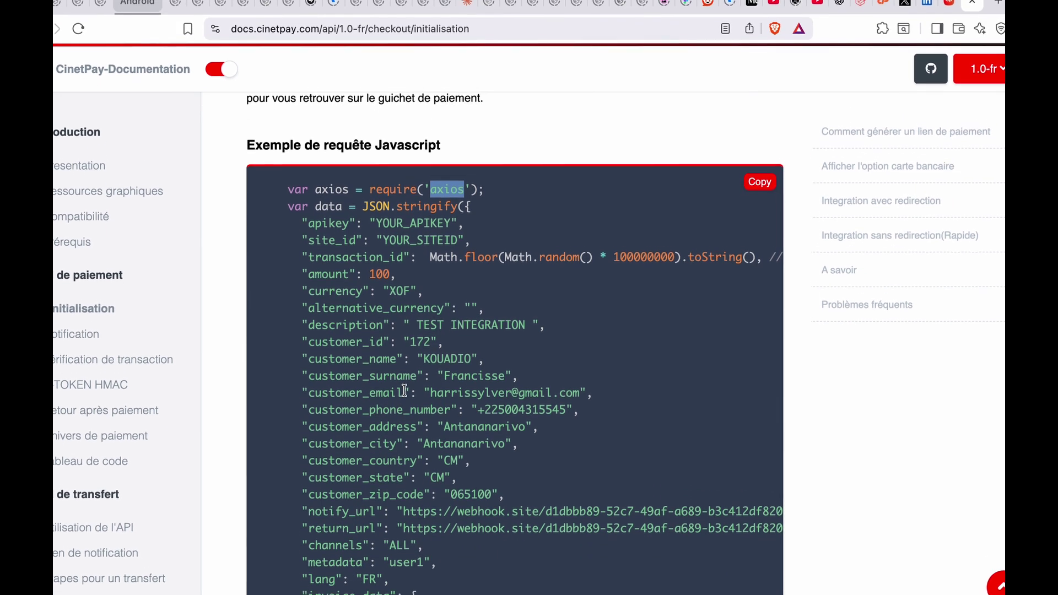
pyautogui.doubleClick(341, 236)
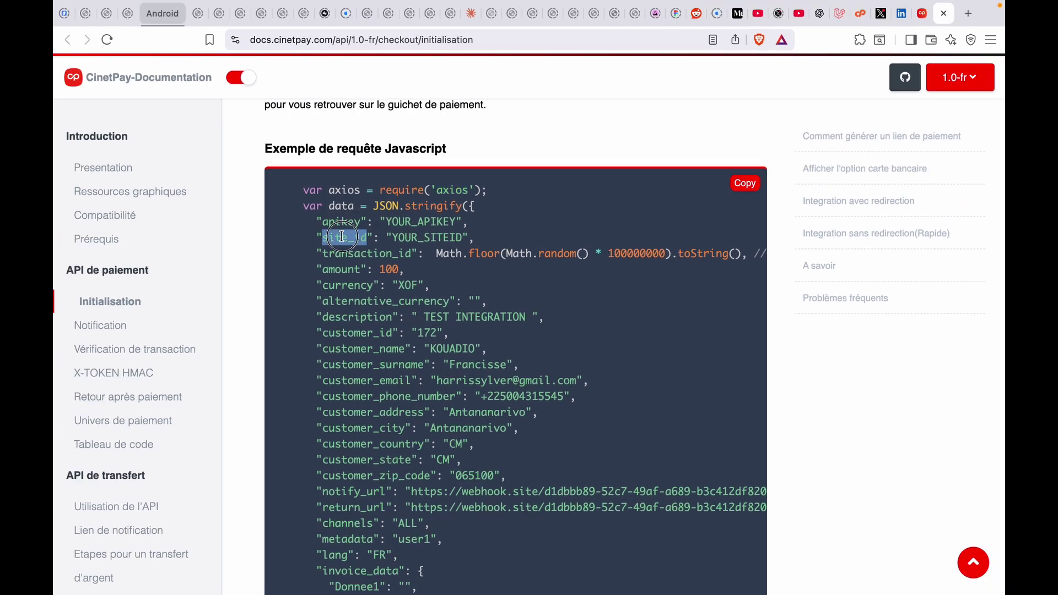
pyautogui.doubleClick(360, 253)
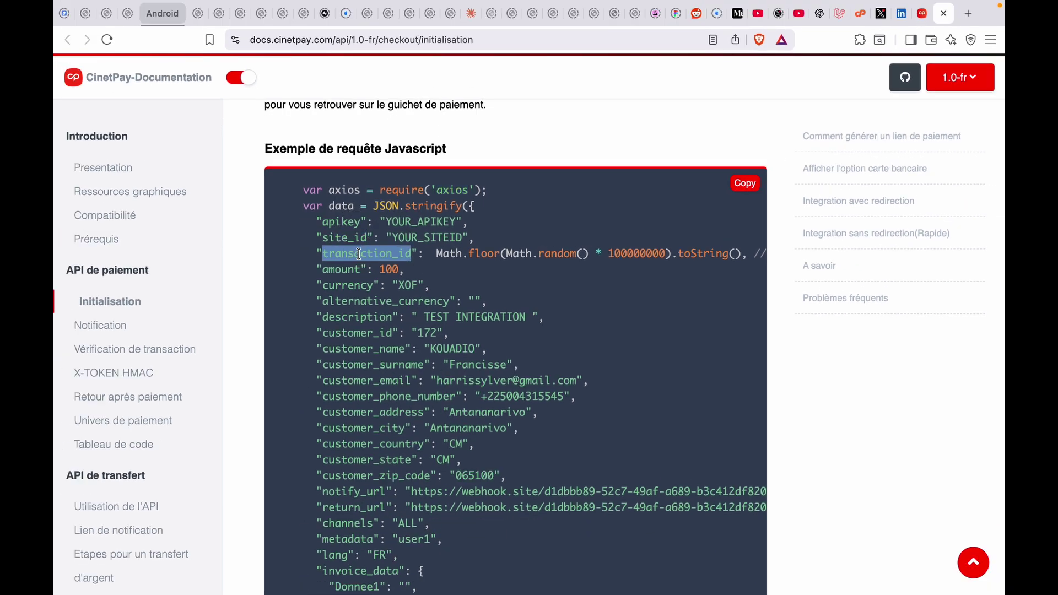
pyautogui.doubleClick(343, 269)
pyautogui.doubleClick(343, 301)
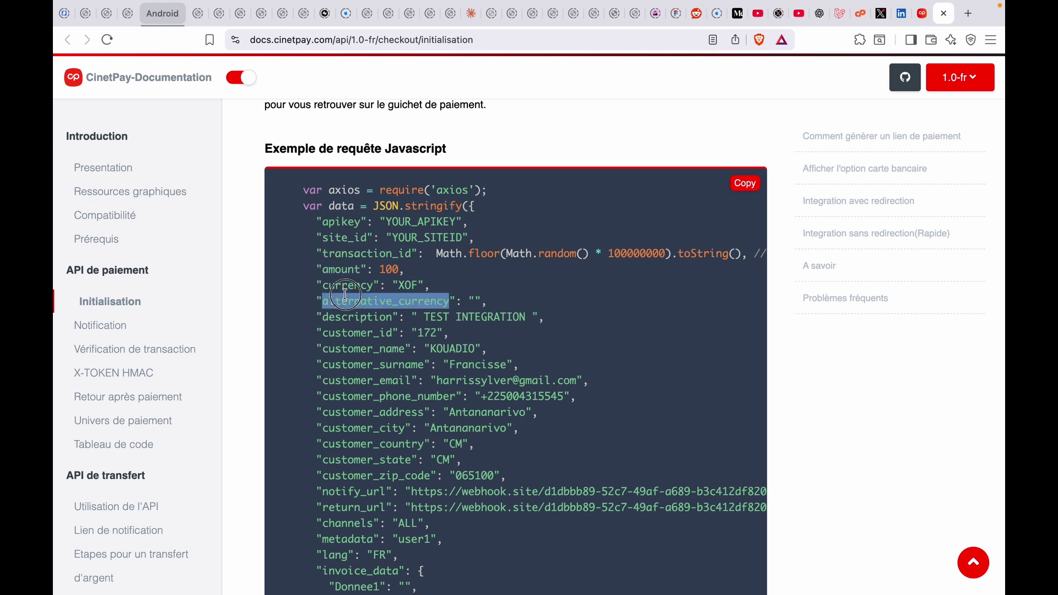
pyautogui.doubleClick(347, 319)
pyautogui.doubleClick(348, 333)
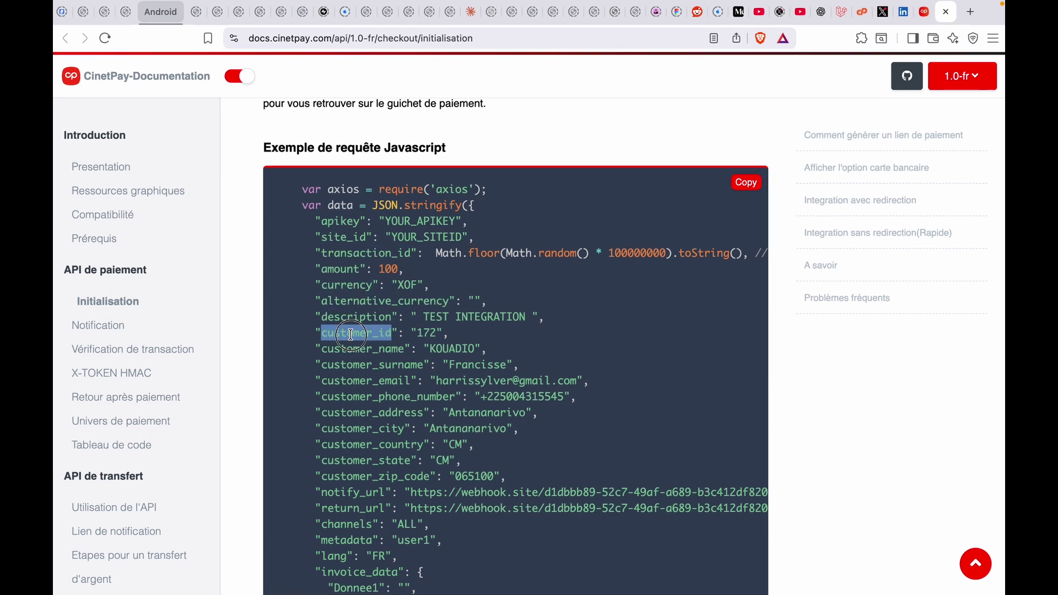
# Select the full success and error response JSON examples
pyautogui.scroll(-5, 350, 334)
pyautogui.scroll(-10, 350, 335)
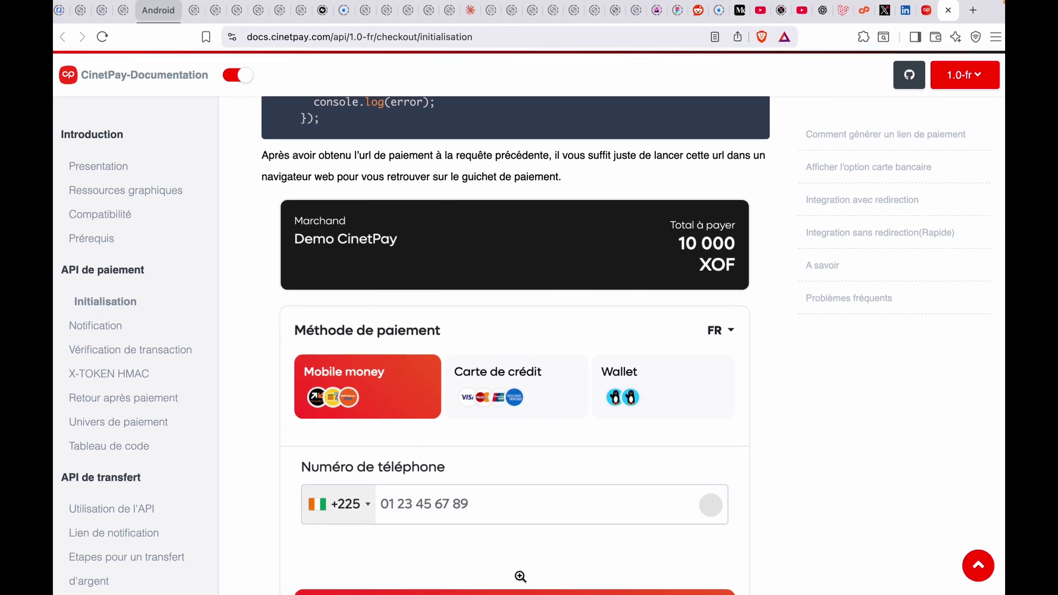
pyautogui.scroll(-1, 399, 415)
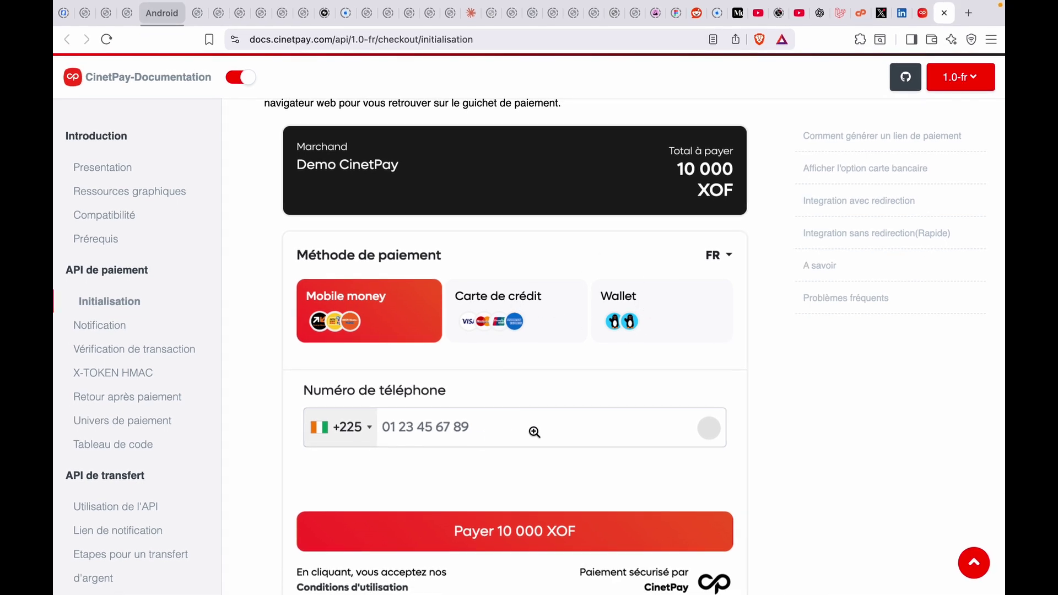
pyautogui.scroll(-2, 534, 432)
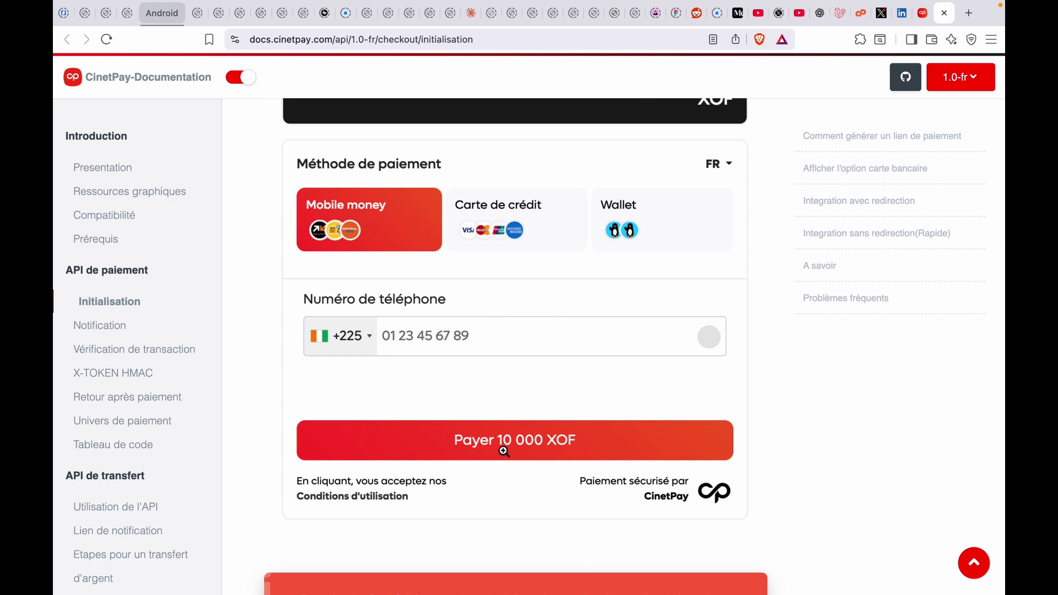
pyautogui.scroll(-12, 503, 451)
pyautogui.moveTo(286, 346); pyautogui.dragTo(262, 202)
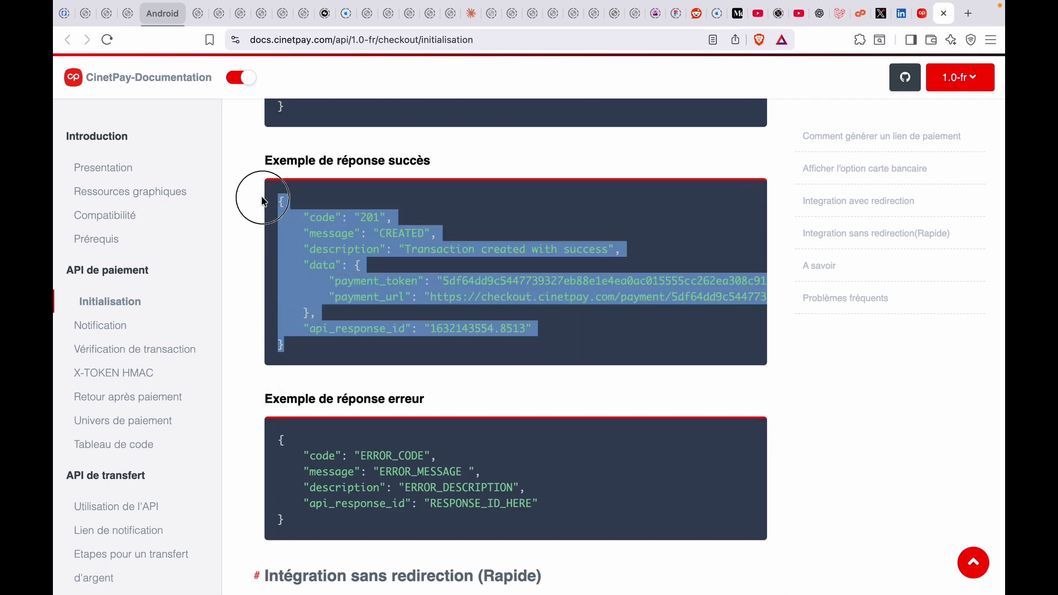
pyautogui.moveTo(364, 278)
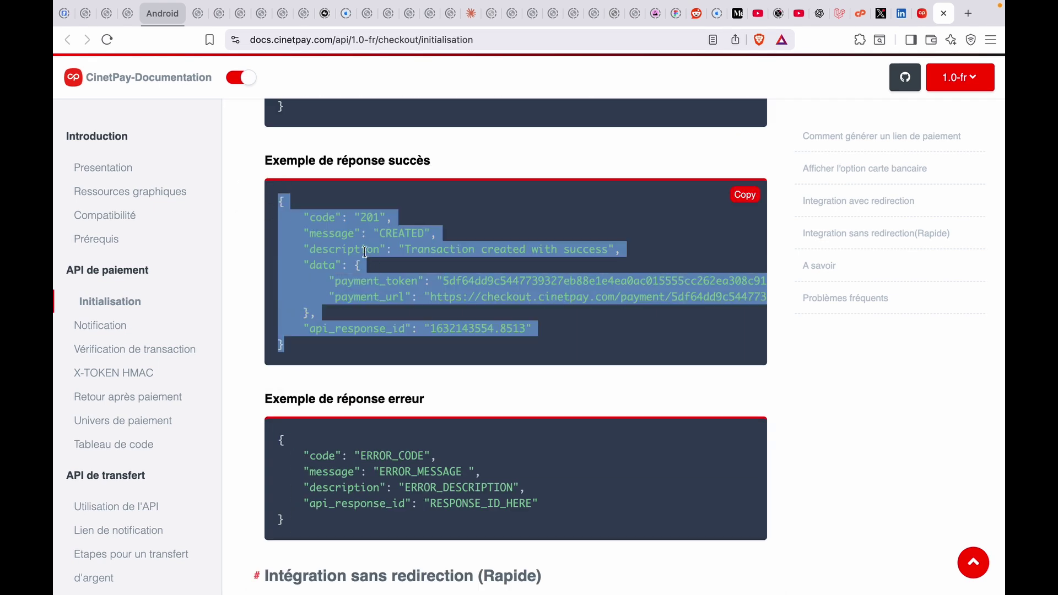
pyautogui.moveTo(284, 521); pyautogui.dragTo(279, 441)
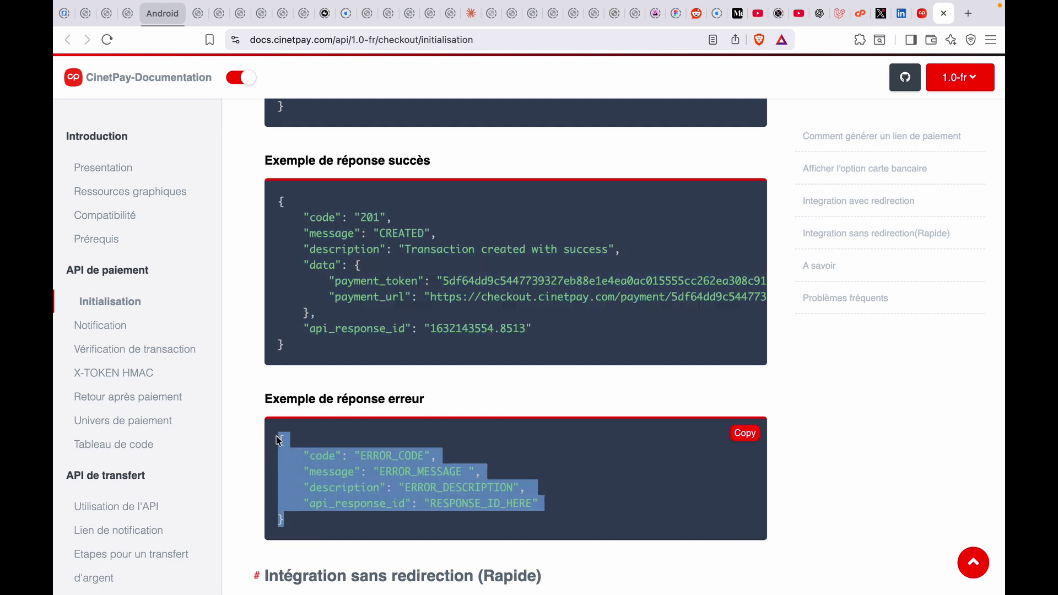
# Scroll to the 'Intégration sans redirection (Rapide)' Seamless SDK HTML test example
pyautogui.scroll(-6, 313, 473)
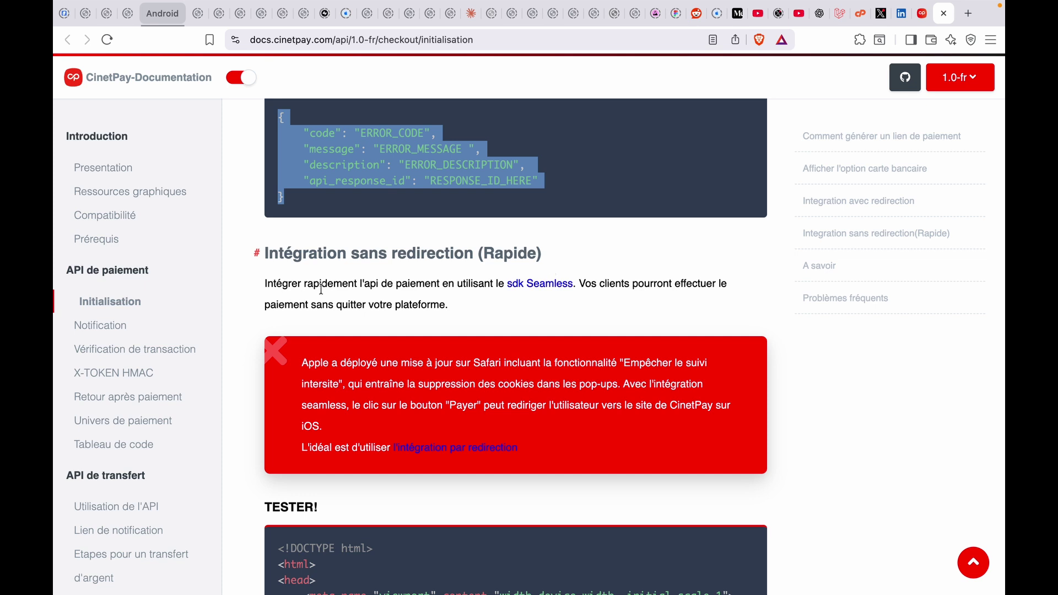
pyautogui.scroll(-2, 358, 342)
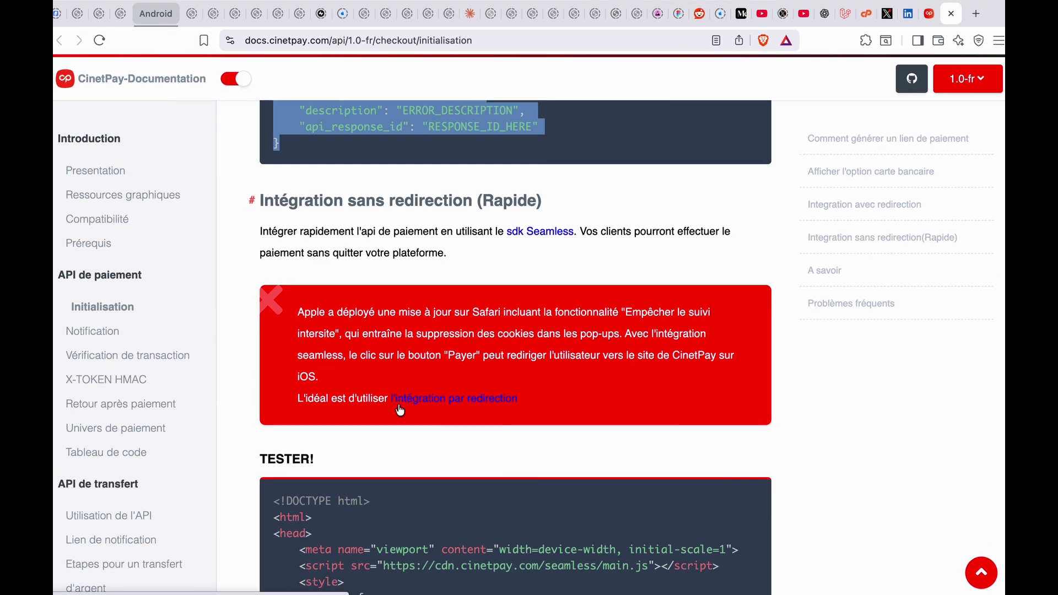
pyautogui.scroll(-7, 400, 410)
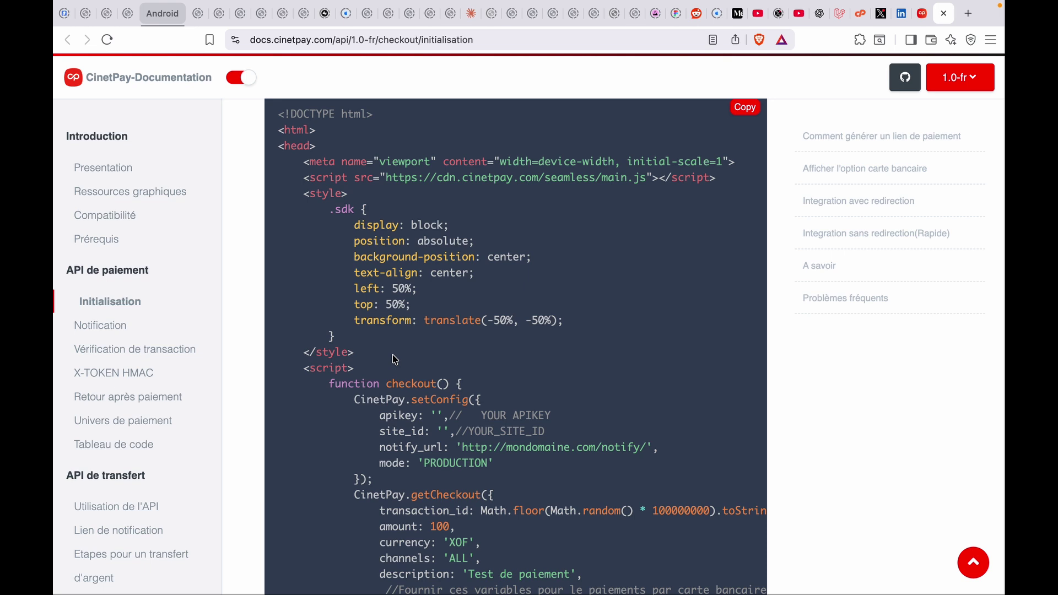
# Scroll to the basic request JSON with invoice_data and its code 201 success response
pyautogui.scroll(-15, 395, 360)
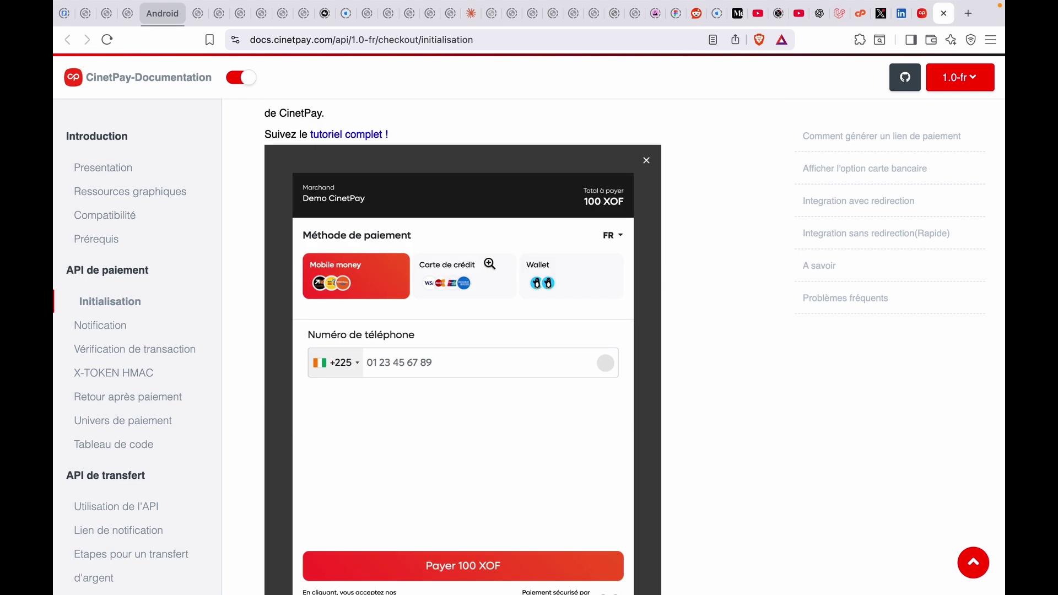
pyautogui.scroll(-5, 399, 389)
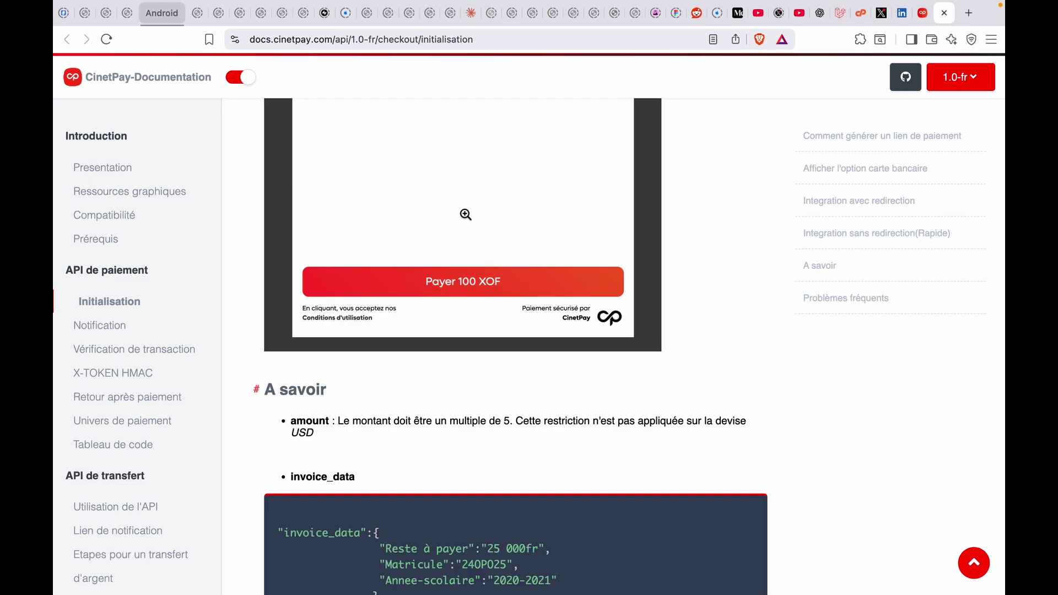
pyautogui.scroll(-6, 420, 328)
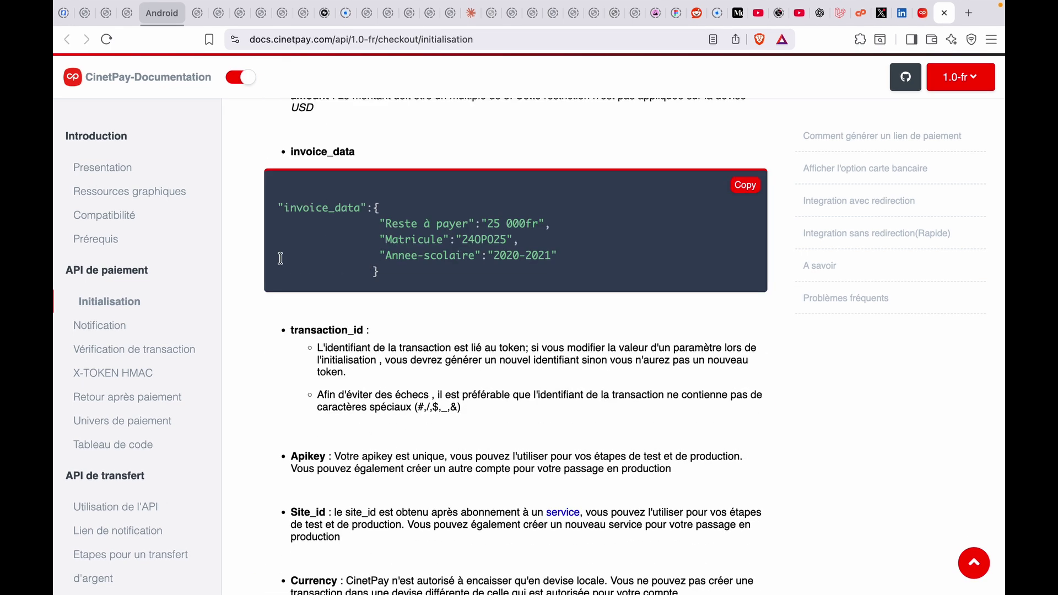
pyautogui.scroll(-15, 333, 432)
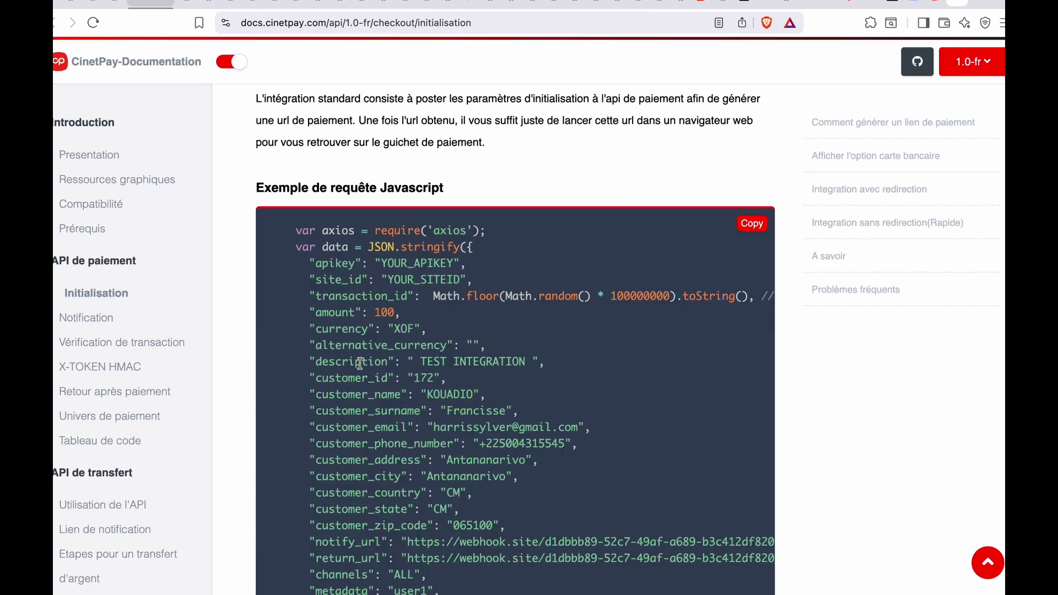
pyautogui.scroll(-1, 360, 363)
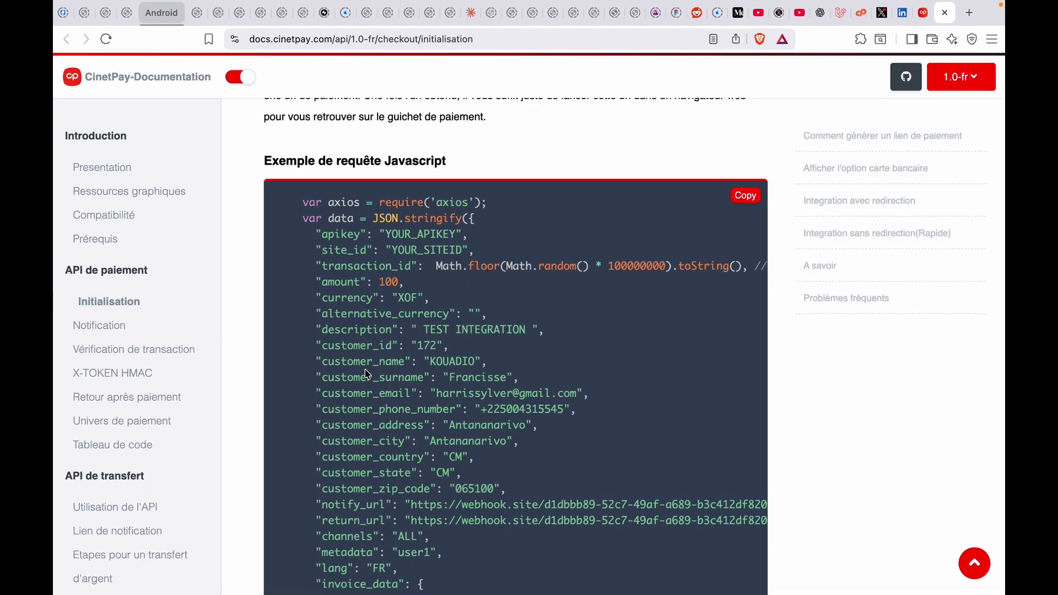
pyautogui.scroll(-15, 368, 374)
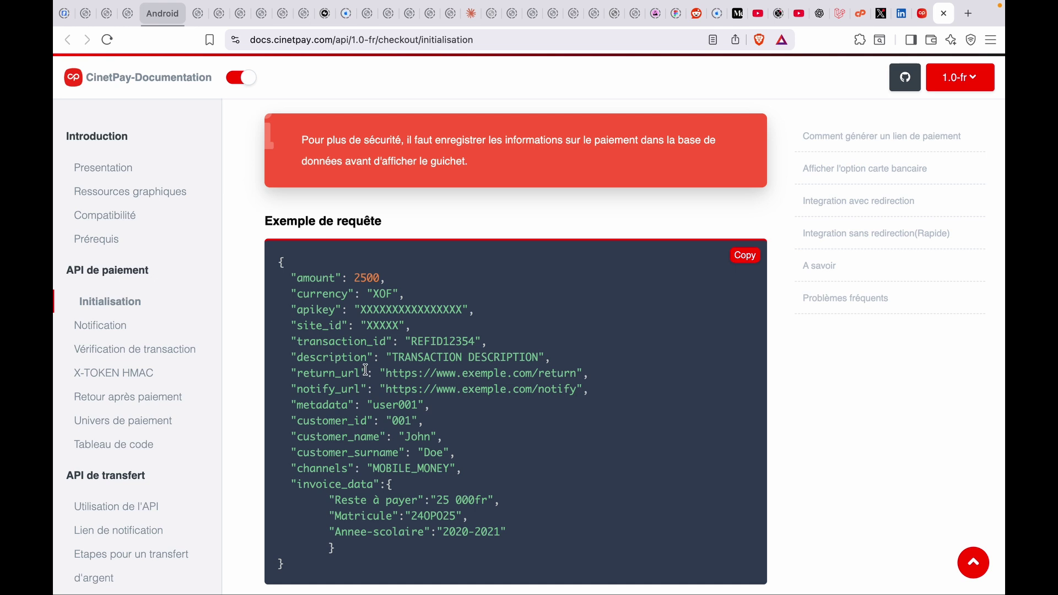
pyautogui.scroll(-5, 366, 370)
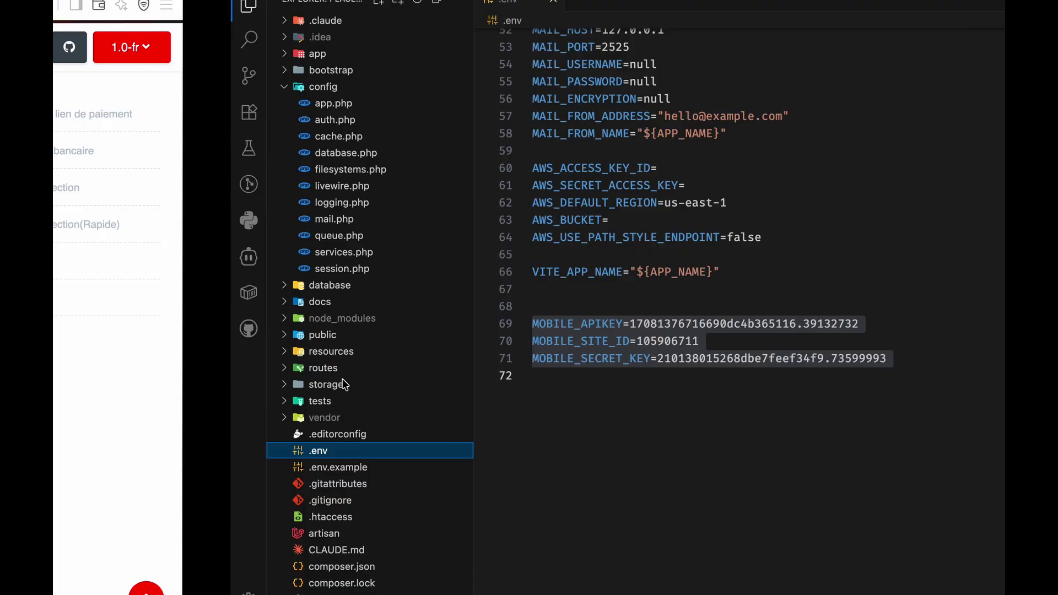
# Jump from the 'payment' view name in routes/web.php to payment.blade.php and save it
pyautogui.click(553, 1)
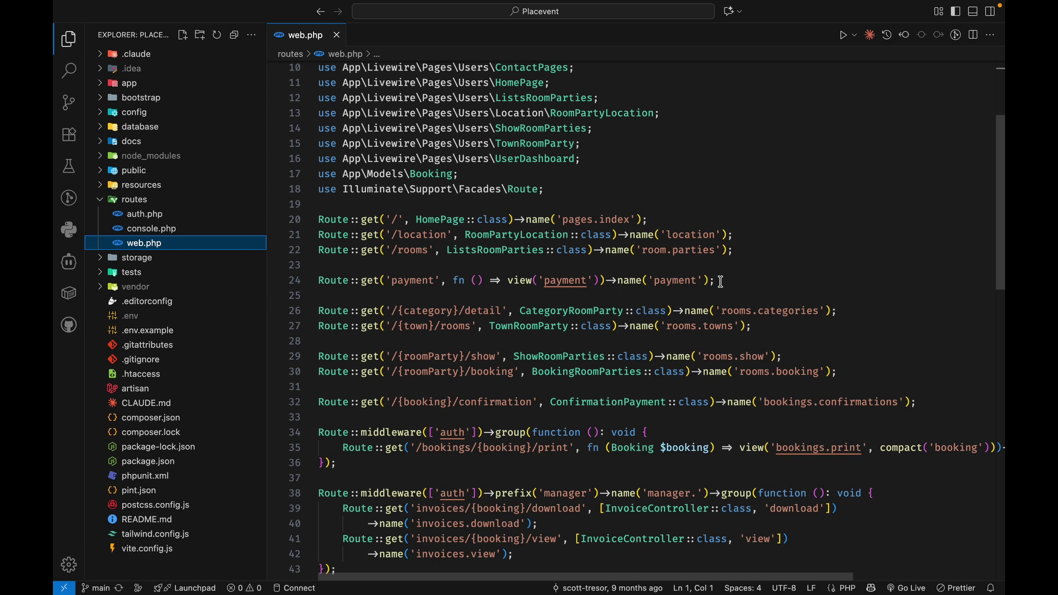
pyautogui.moveTo(721, 281); pyautogui.dragTo(318, 281)
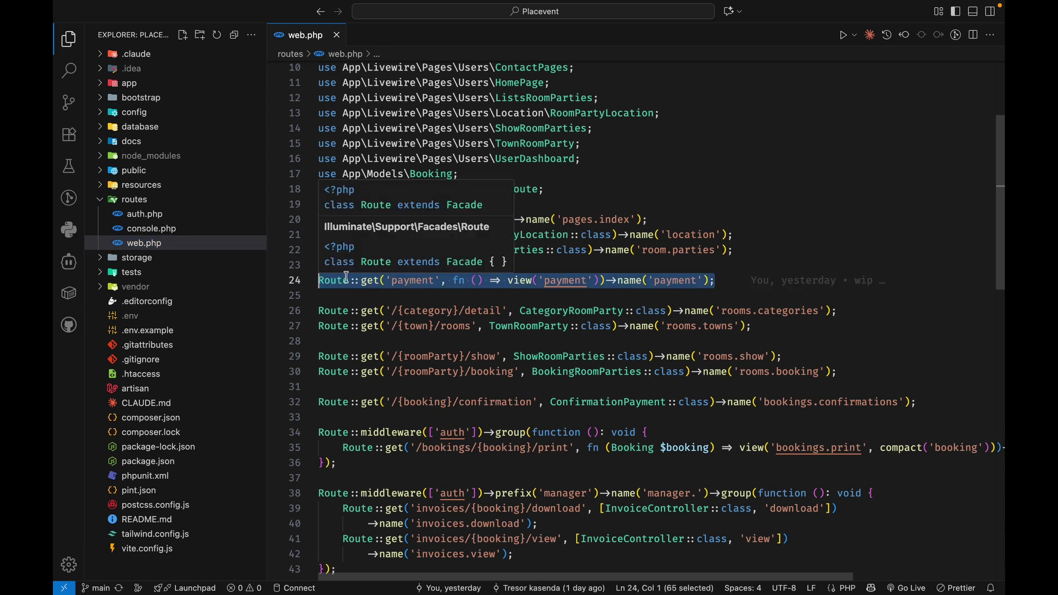
pyautogui.click(564, 284)
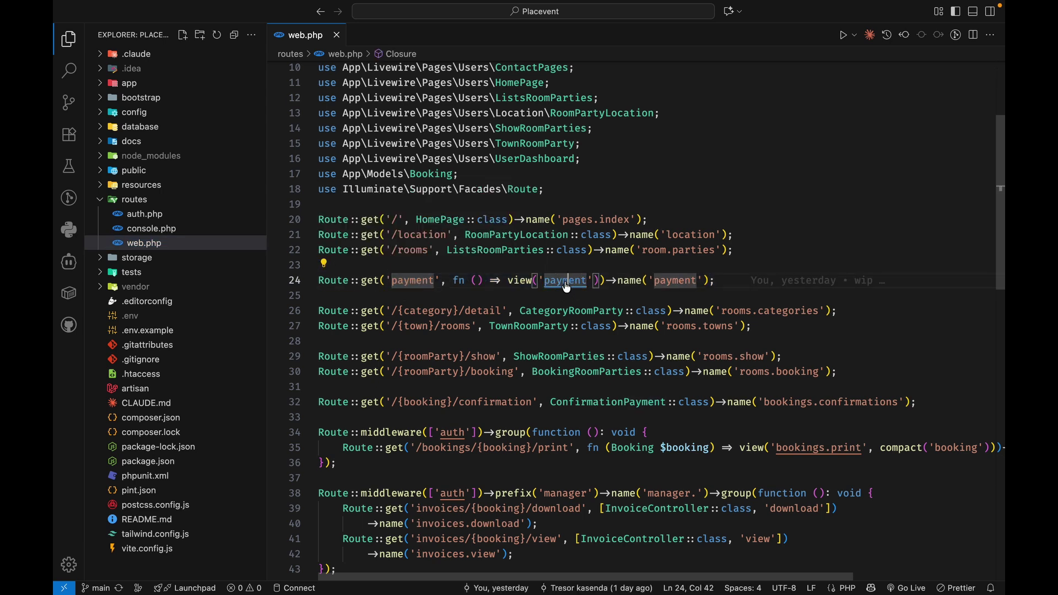
pyautogui.keyDown('super'); pyautogui.click(565, 284); pyautogui.keyUp('super')
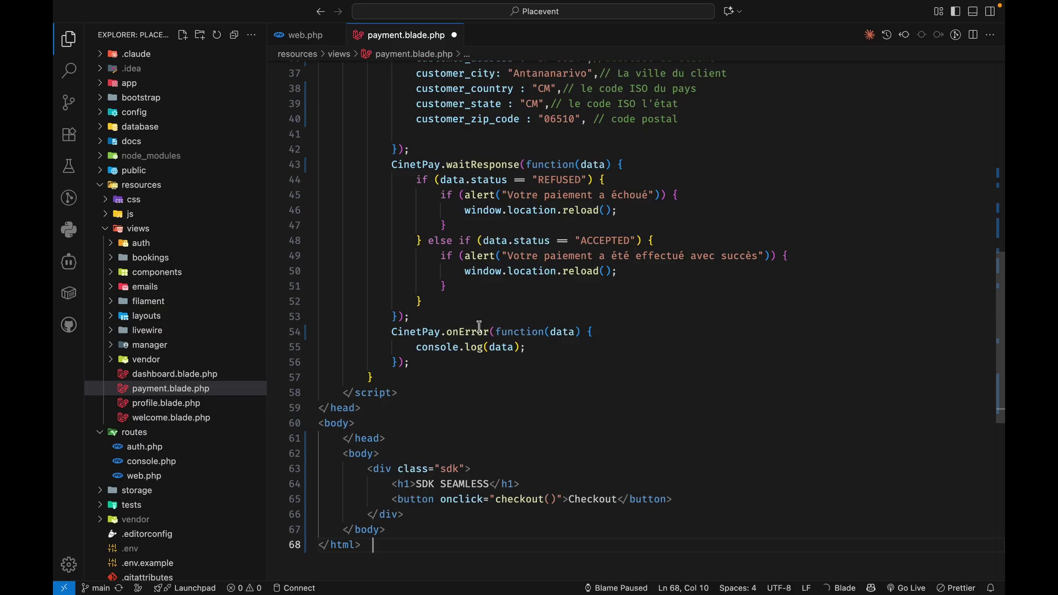
pyautogui.press('super+s')
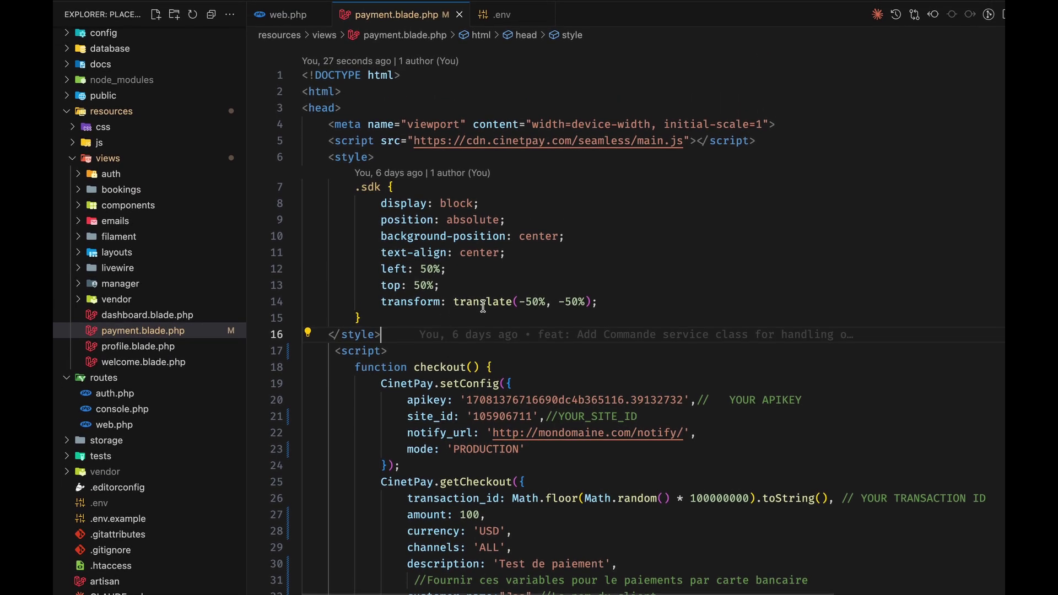
pyautogui.scroll(-3, 483, 307)
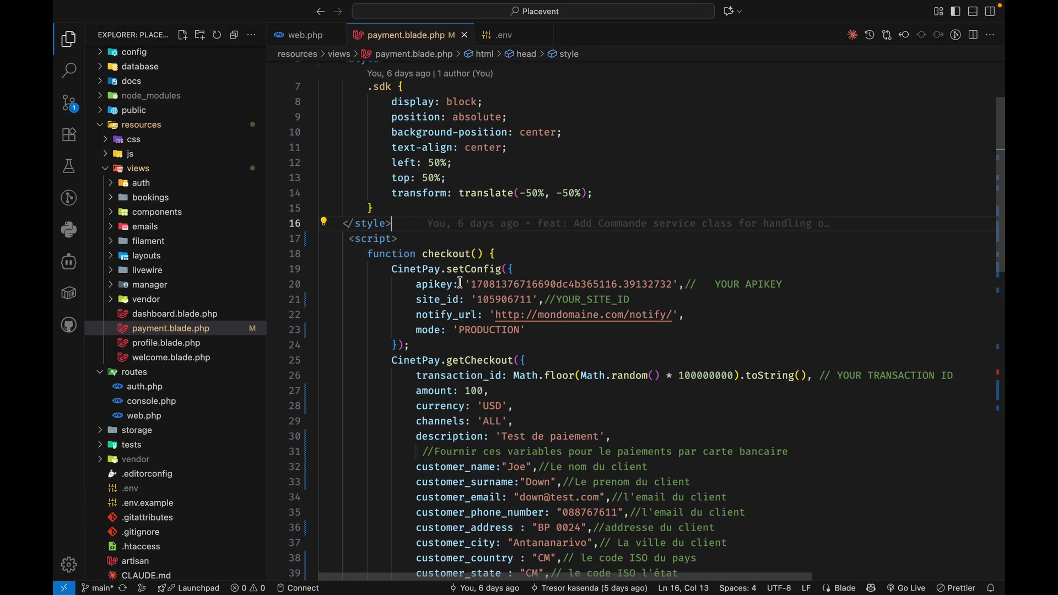
pyautogui.doubleClick(511, 285)
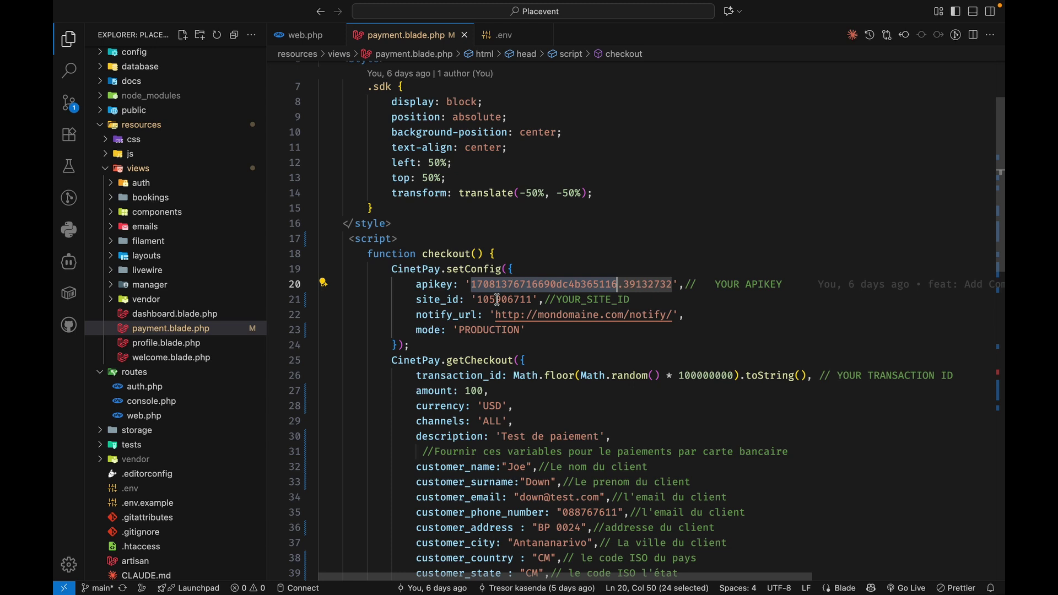
pyautogui.doubleClick(498, 300)
pyautogui.scroll(-2, 498, 300)
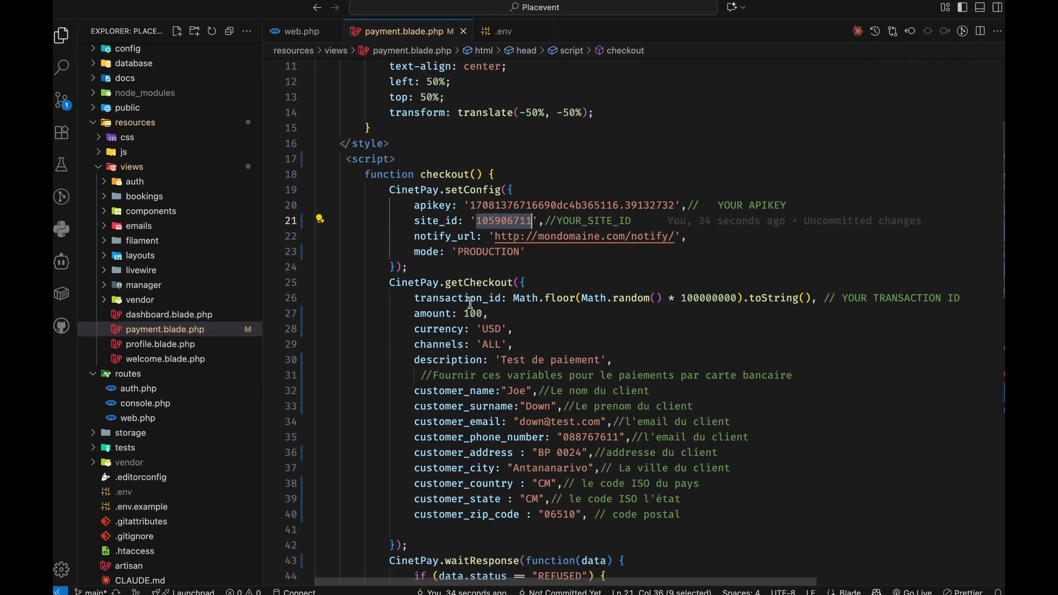
pyautogui.doubleClick(471, 313)
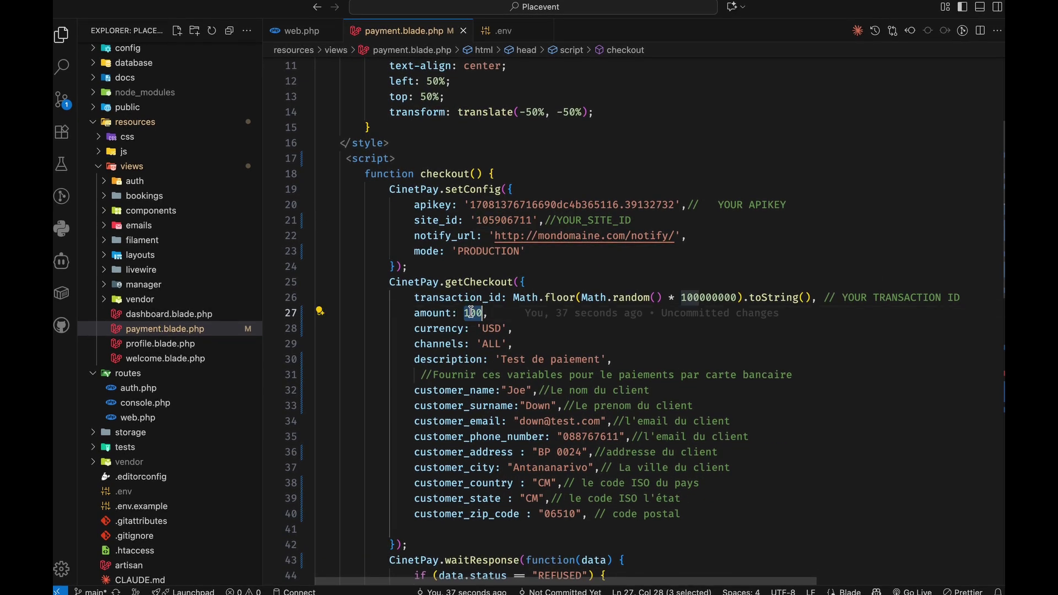
pyautogui.click(492, 329)
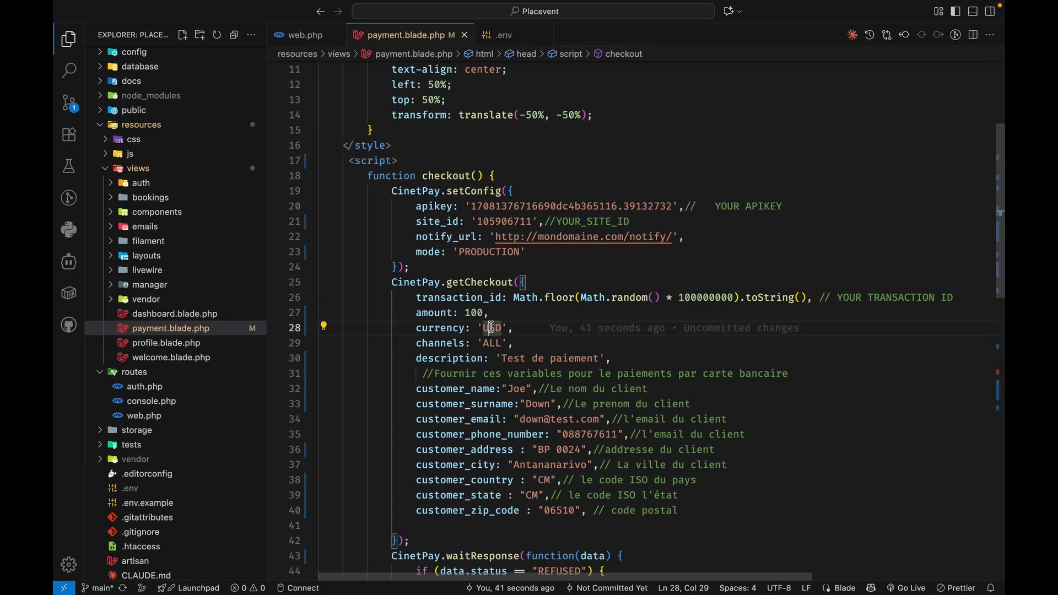
pyautogui.doubleClick(492, 328)
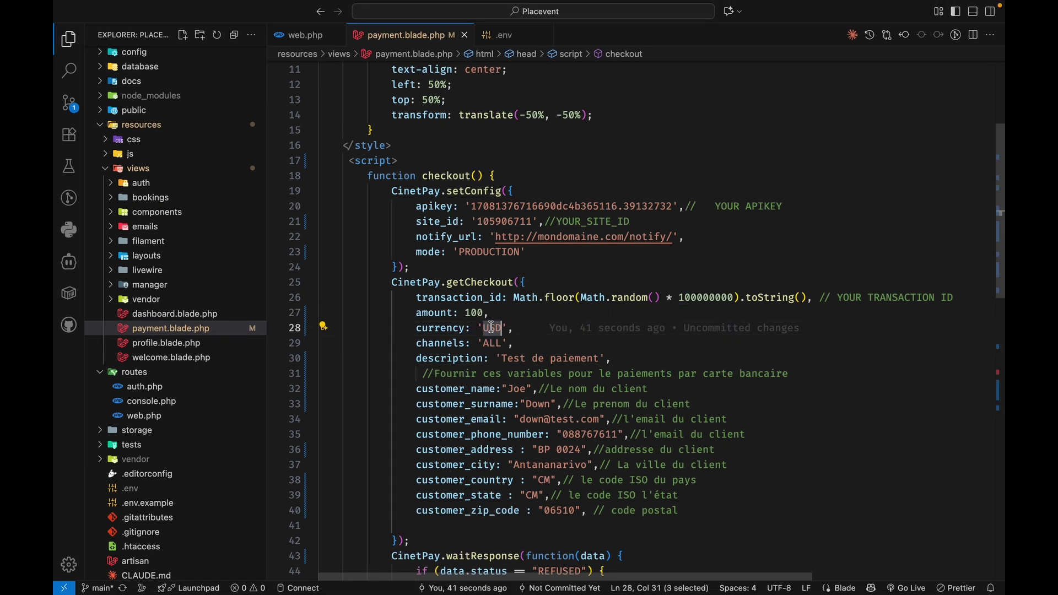
pyautogui.doubleClick(492, 344)
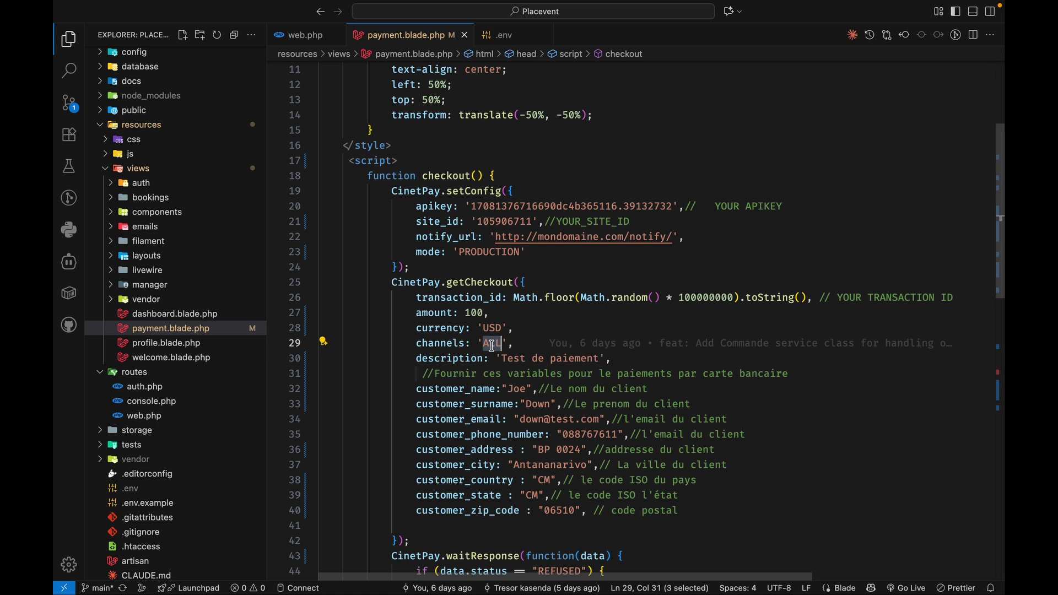
pyautogui.moveTo(391, 292); pyautogui.dragTo(411, 441)
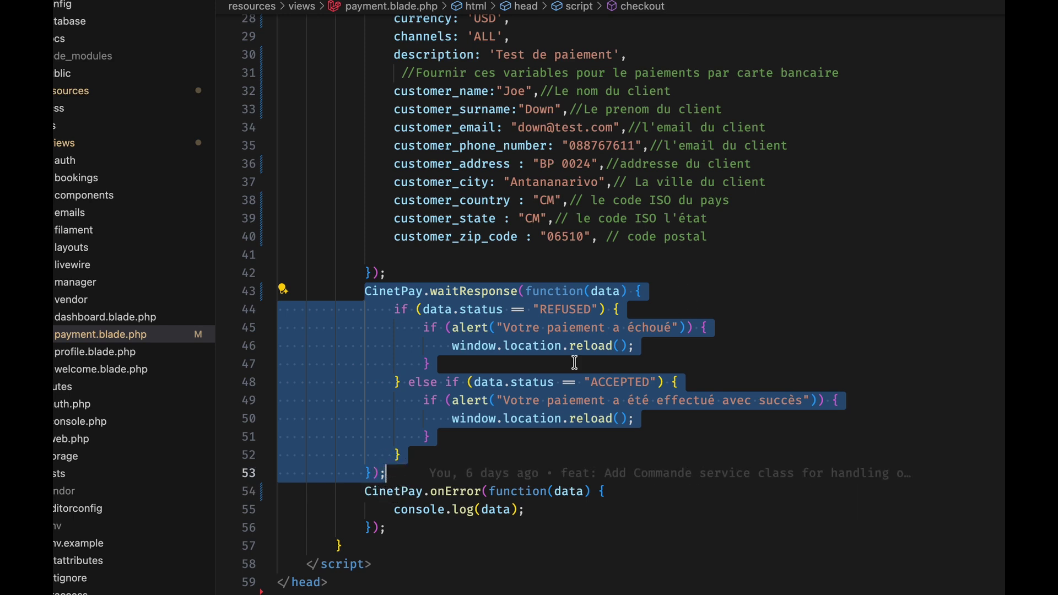
pyautogui.doubleClick(600, 378)
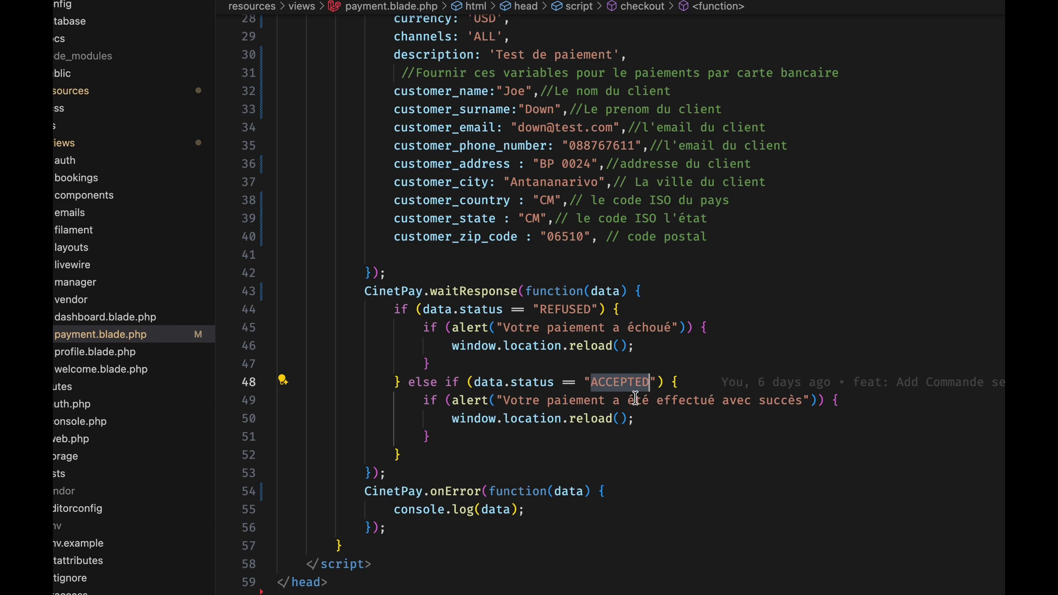
pyautogui.moveTo(395, 528); pyautogui.dragTo(364, 491)
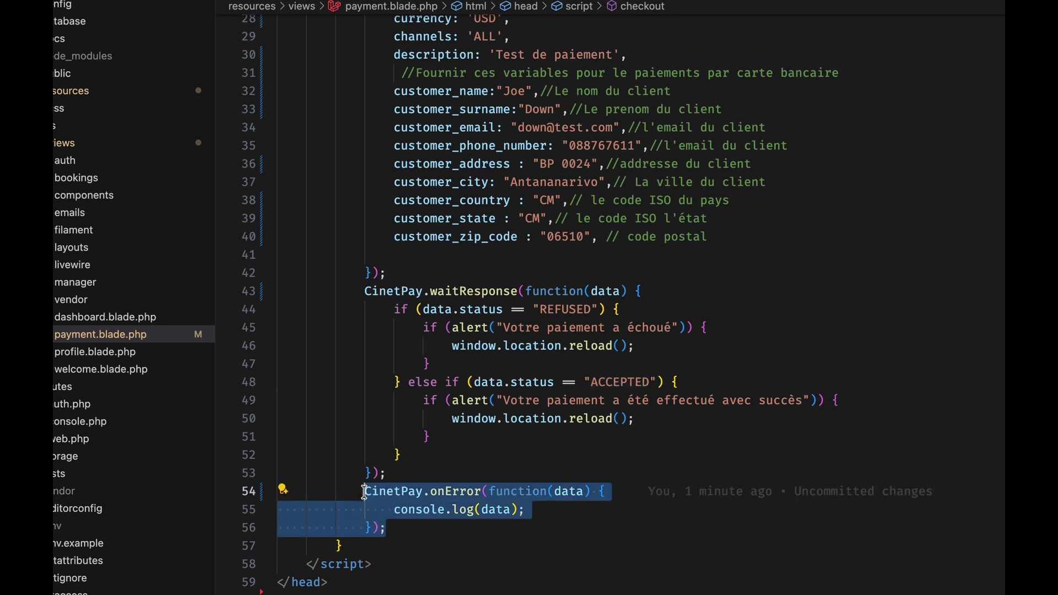
# Launch the 100 USD CinetPay checkout on 127.0.0.1:8000/payment and enter a mobile money phone number
pyautogui.click(453, 452)
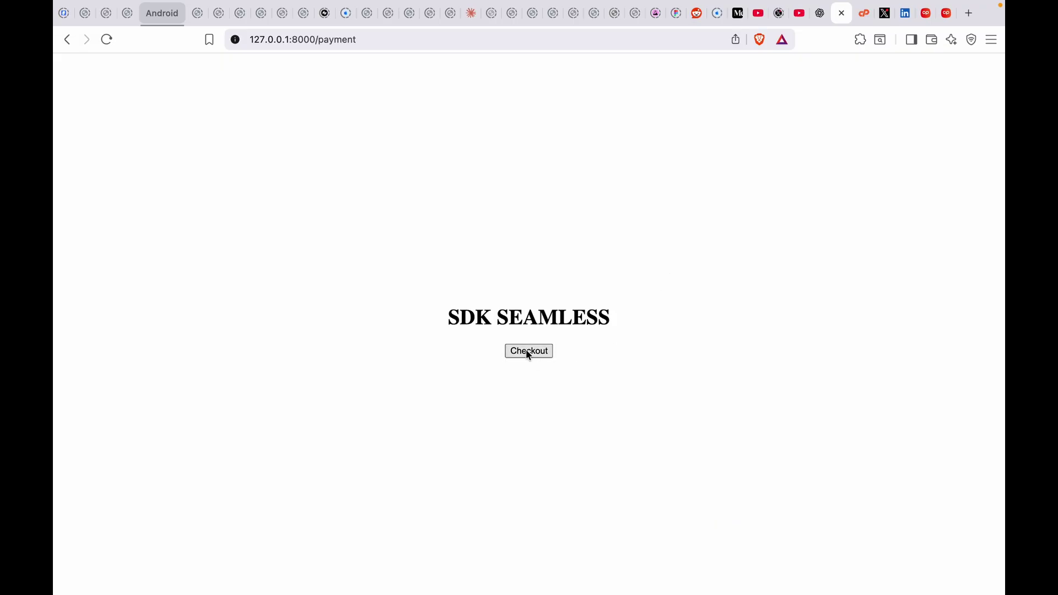
pyautogui.click(526, 350)
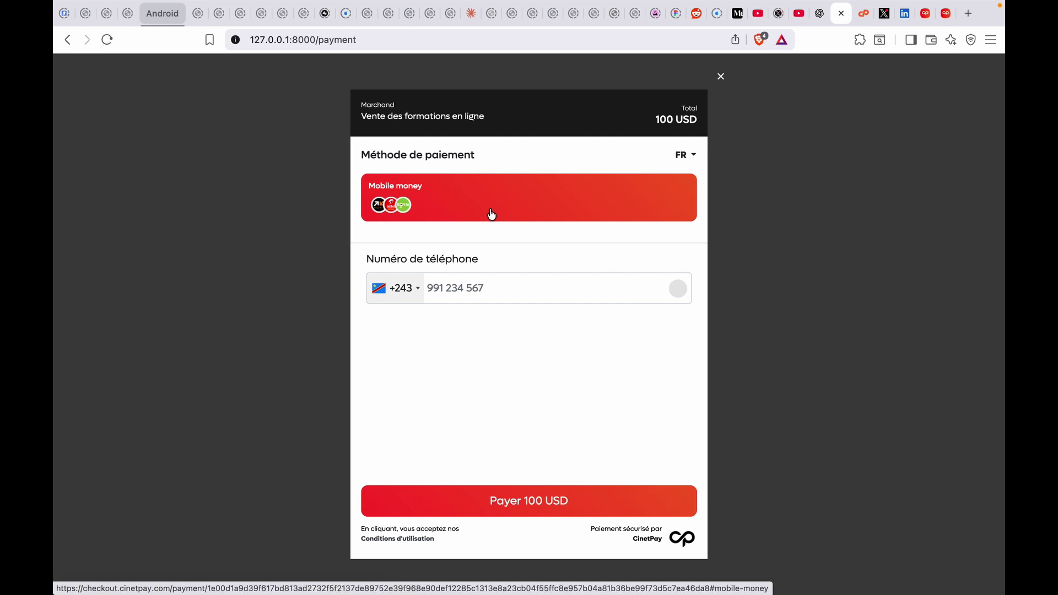
pyautogui.click(460, 292)
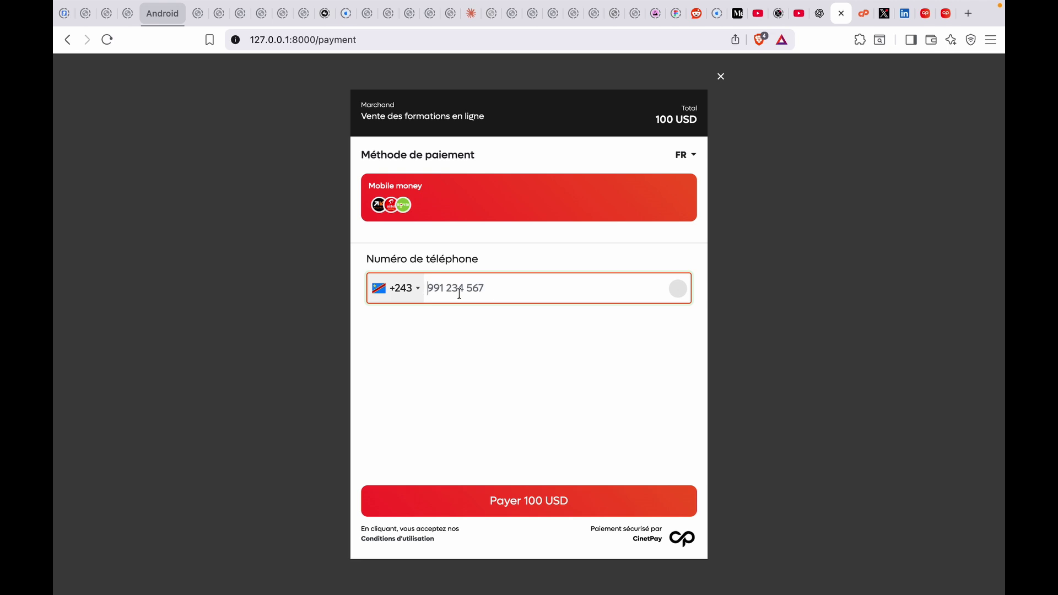
# Review the DevTools console, close the CinetPay checkout modal, and start a new blank tab
pyautogui.click(720, 77)
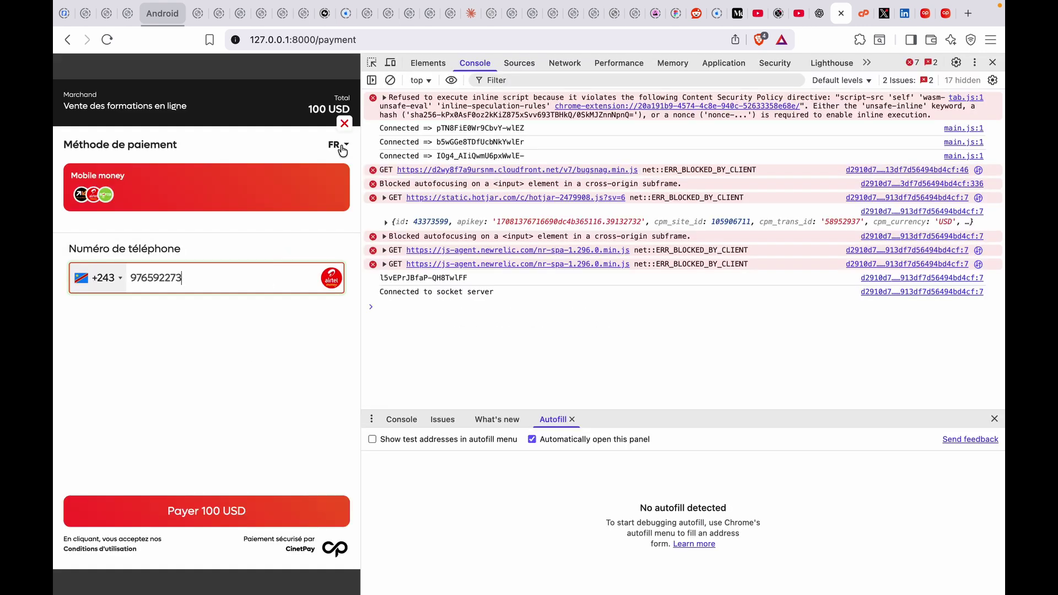
pyautogui.click(344, 124)
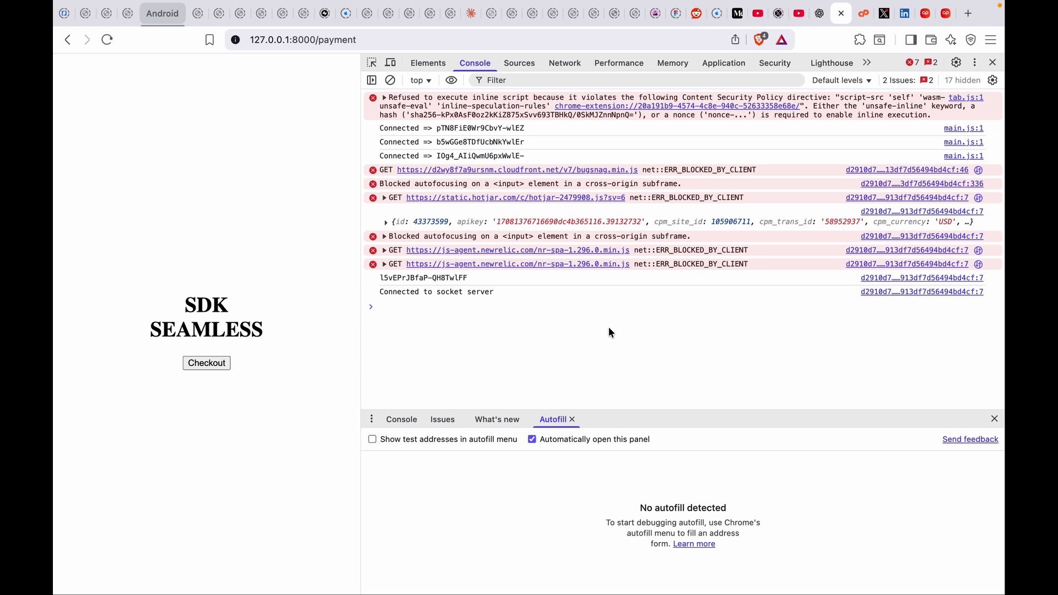
pyautogui.press('super+t')
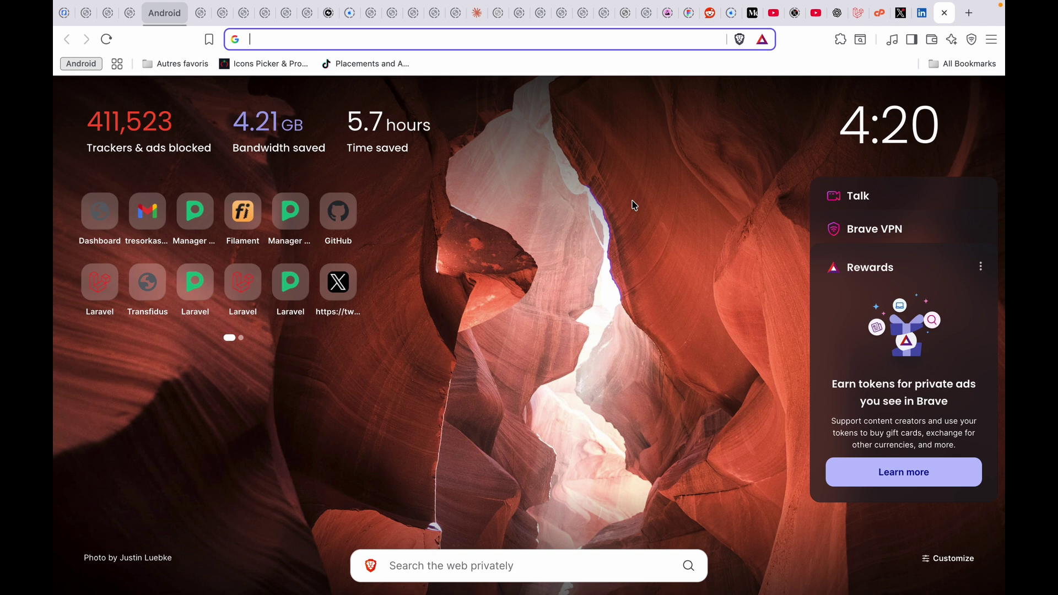
# Search Google for 'cinetpay' and go to the cinetpay.com result
pyautogui.write('cinet')
pyautogui.press('Return')
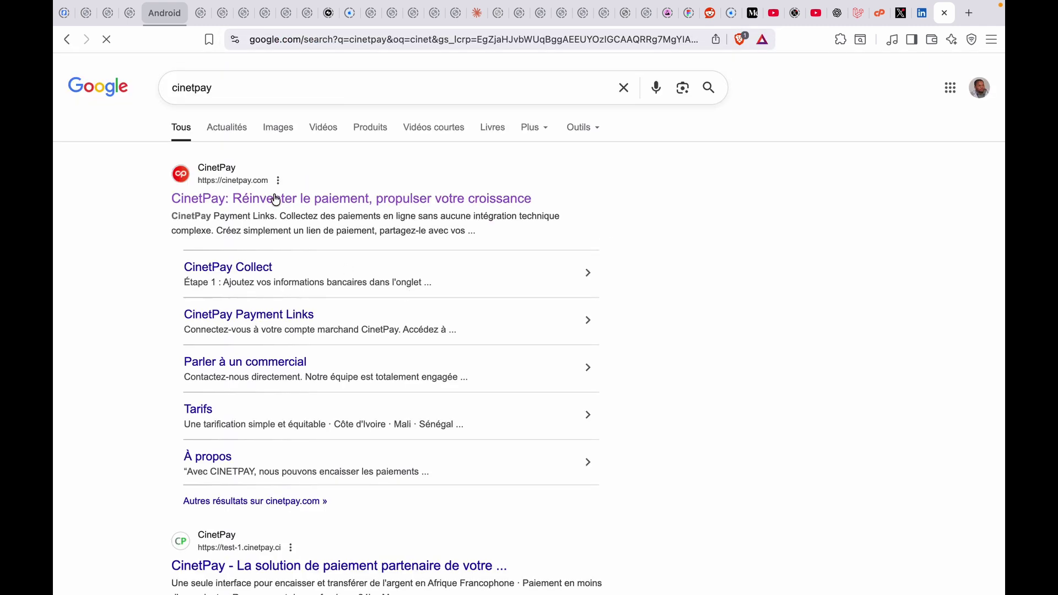
pyautogui.click(272, 201)
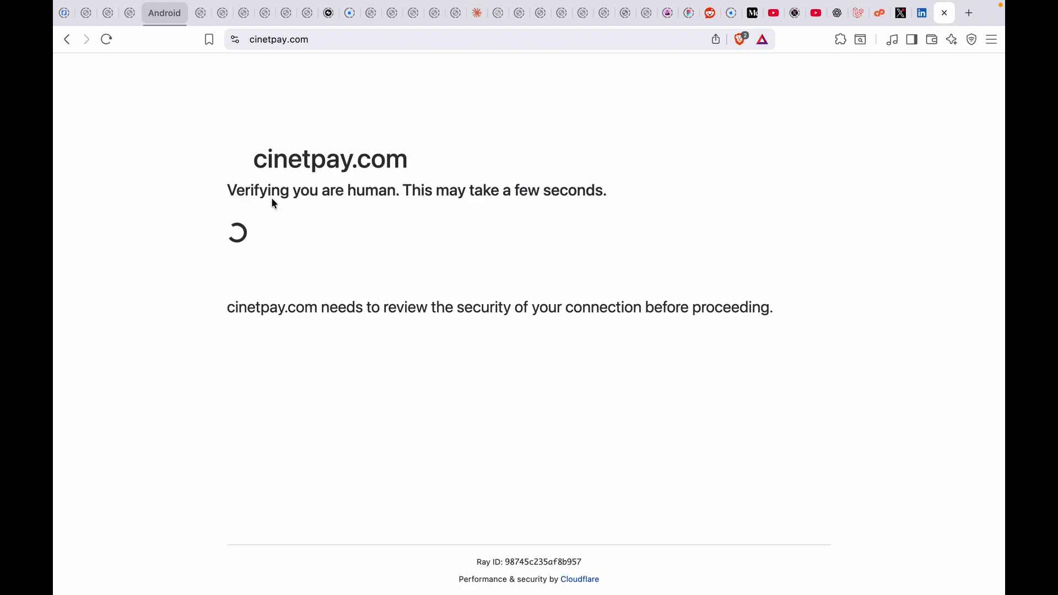